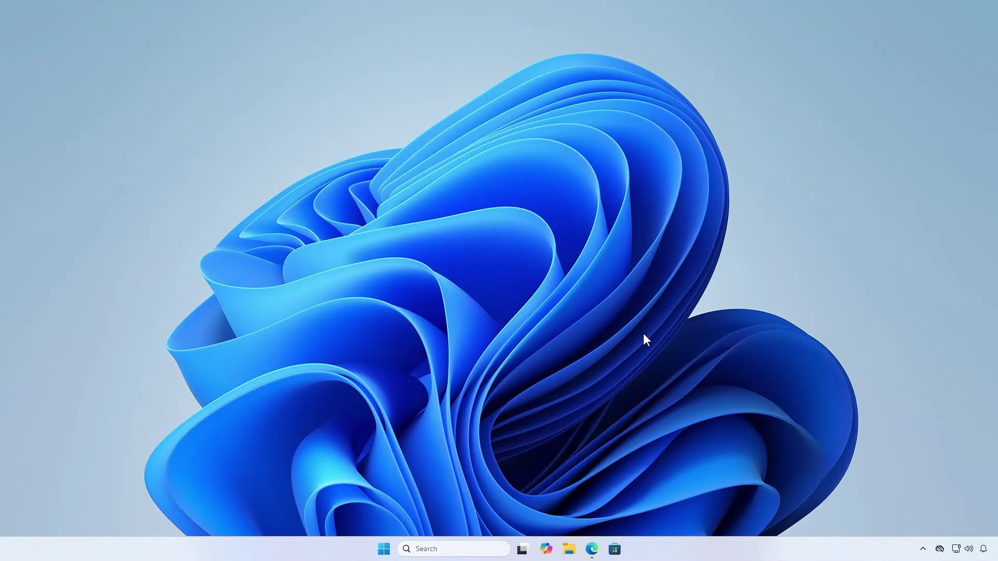
Launch System Information from a Windows Search for msinfo32.
left_click(470, 550)
type("nsi")
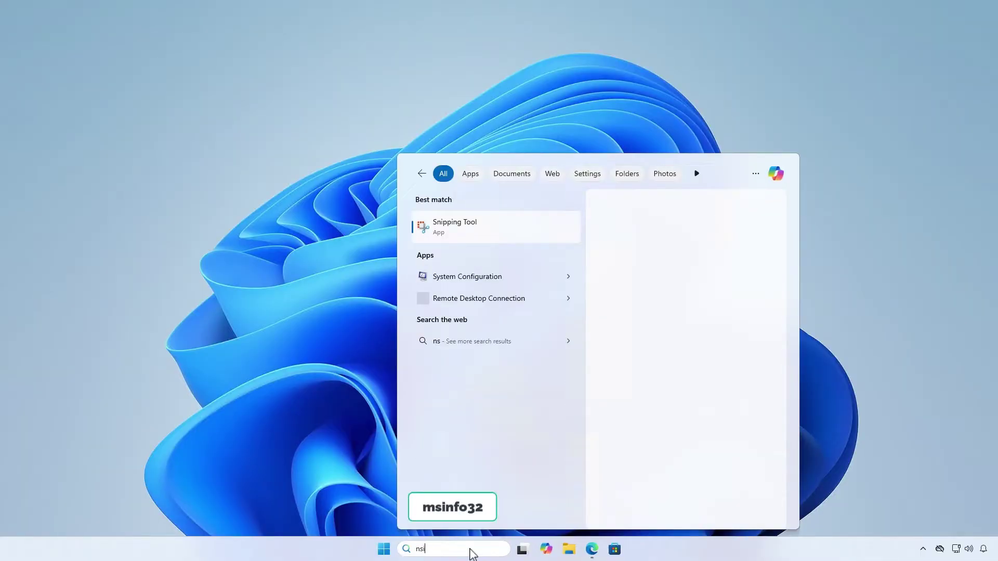
type("nfor32")
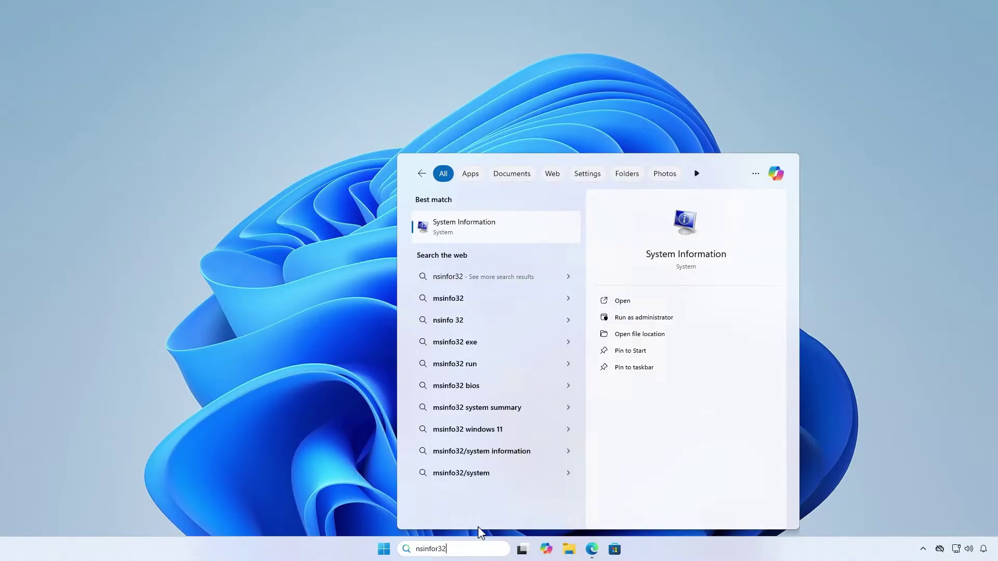
left_click(519, 235)
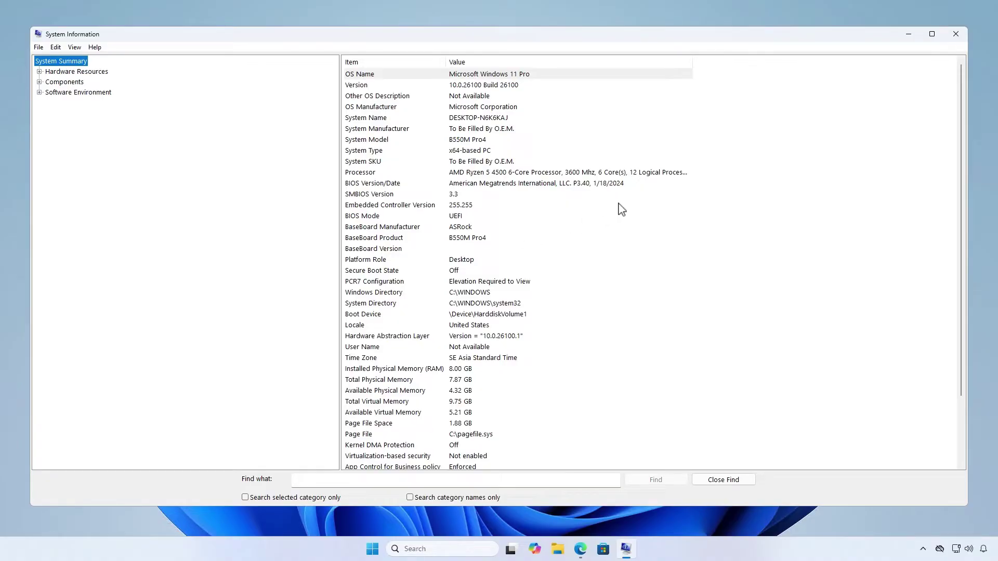
Read the BIOS Version/Date row: B550M Pro4 on BIOS P3.40, dated 1/18/2024.
left_click(639, 185)
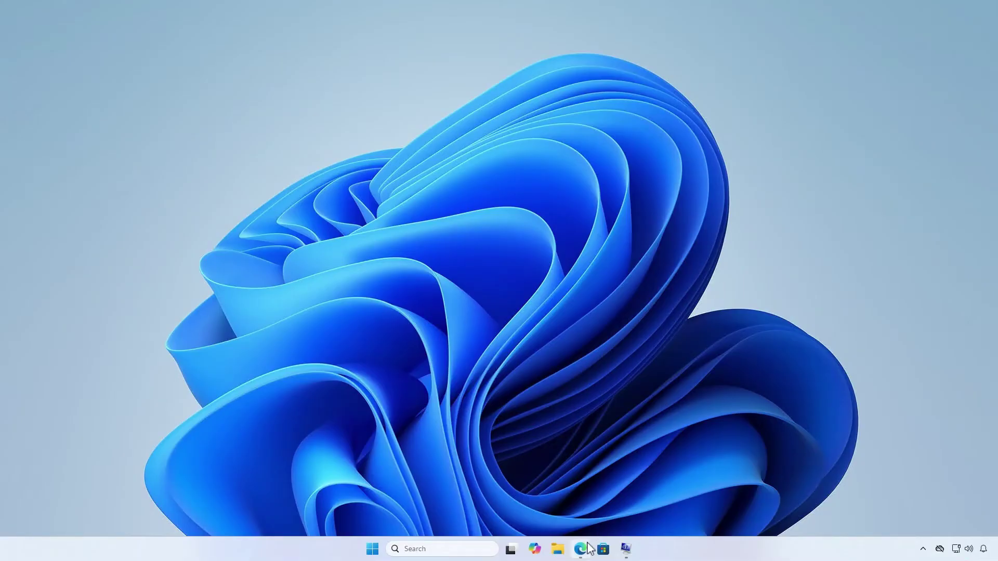
Open the ASRock home page, asrock.com, in Edge from the taskbar.
left_click(580, 548)
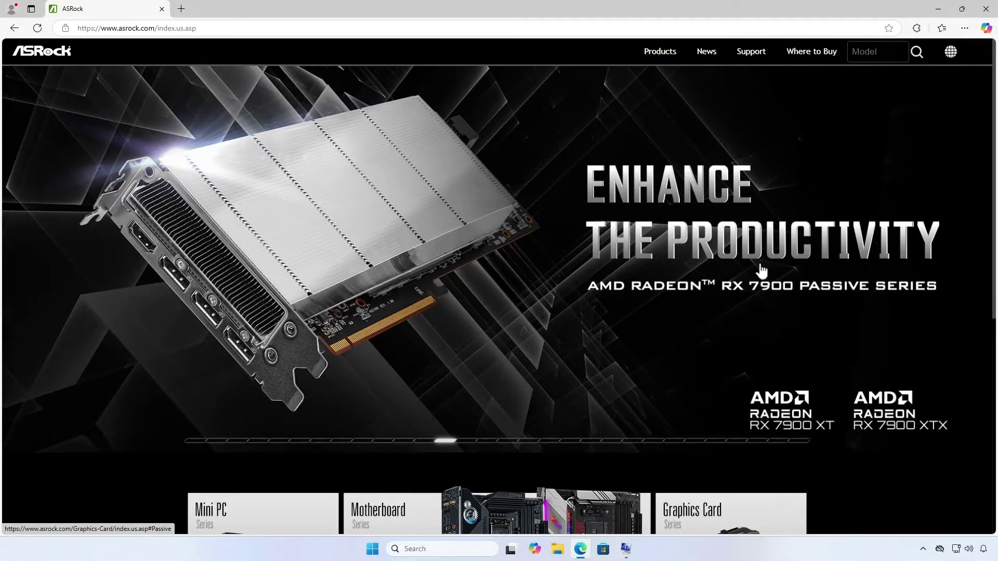
Search the ASRock support site for model 'B550M Pro4'.
left_click(863, 51)
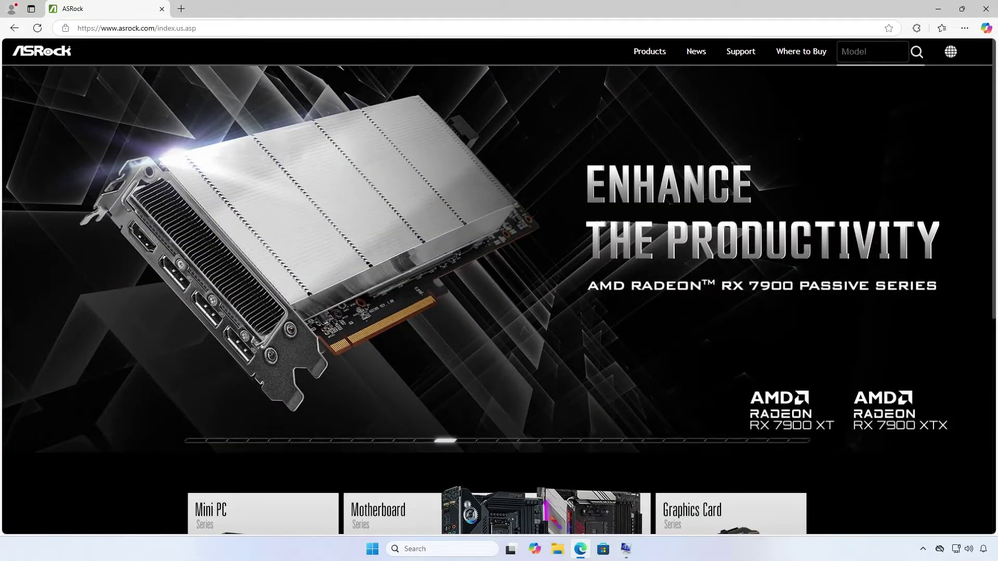
type("B550")
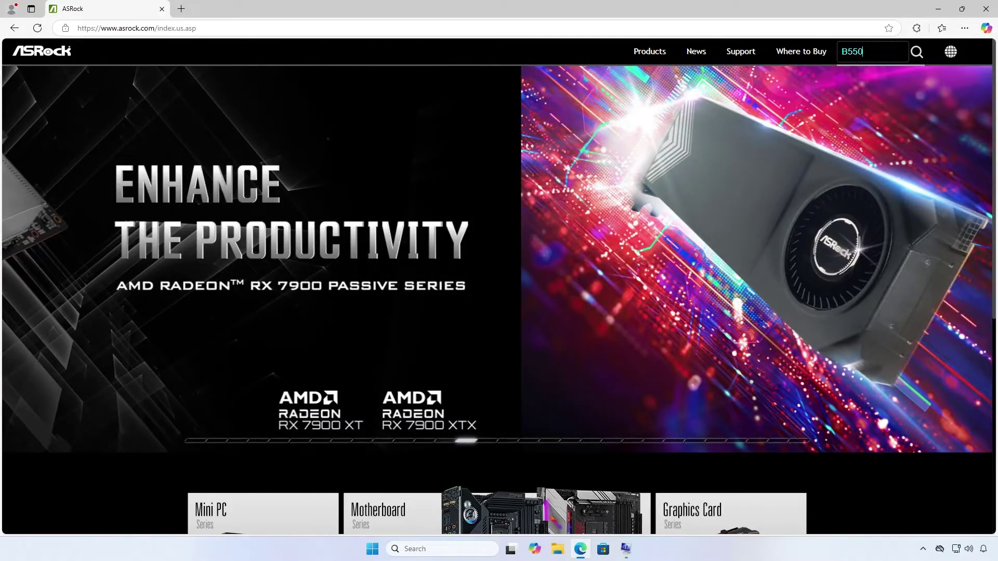
type("M Pro4")
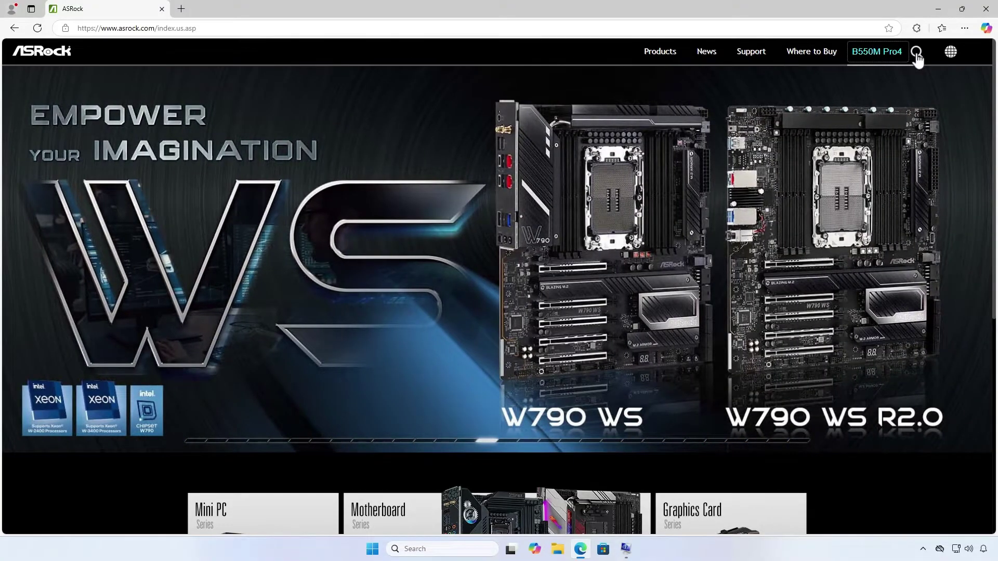
left_click(918, 55)
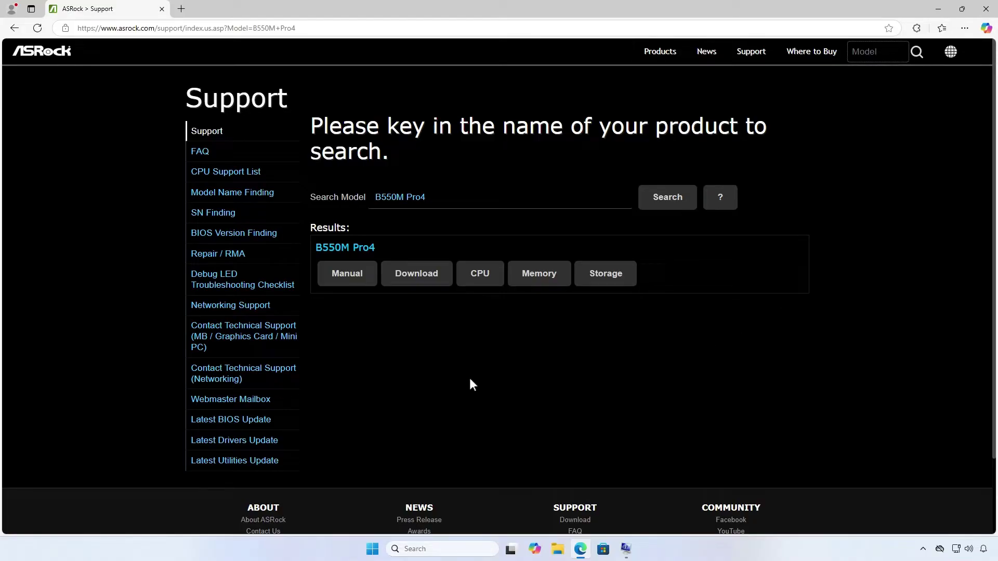
Download the B550M Pro4 BIOS 3.46 archive, B550M Pro4(3.46)ROM.zip, from the Global server.
left_click(445, 293)
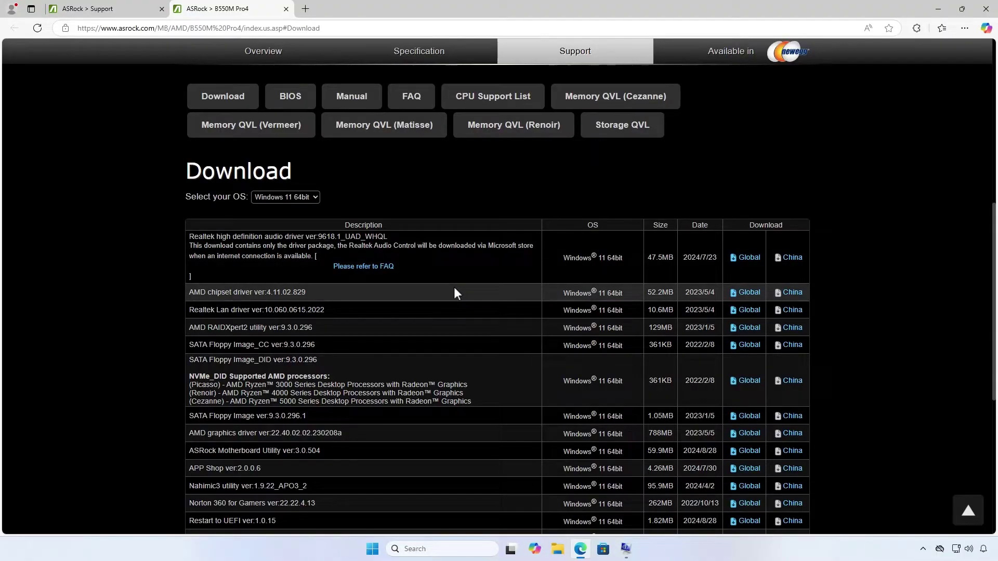
left_click(310, 106)
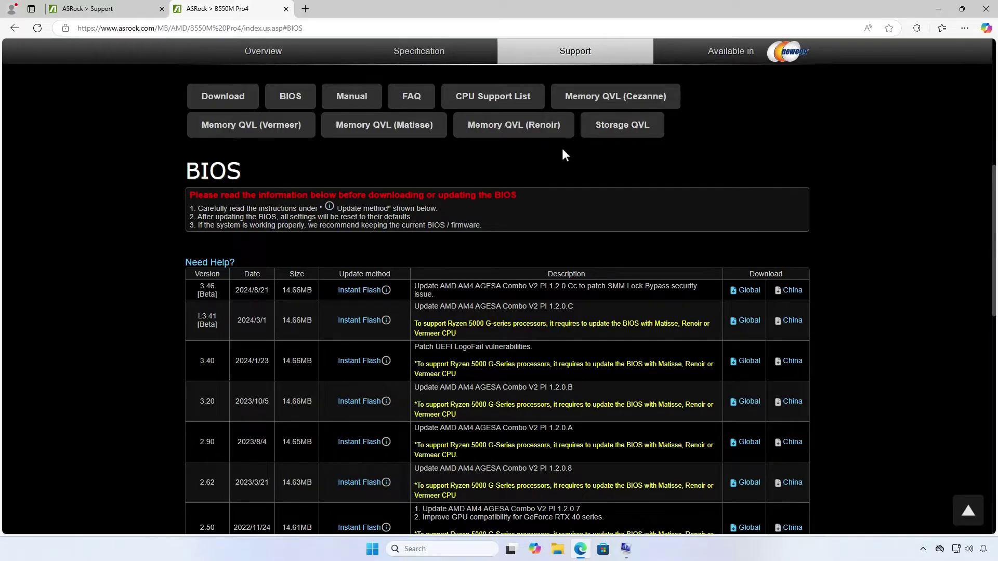
left_click(745, 295)
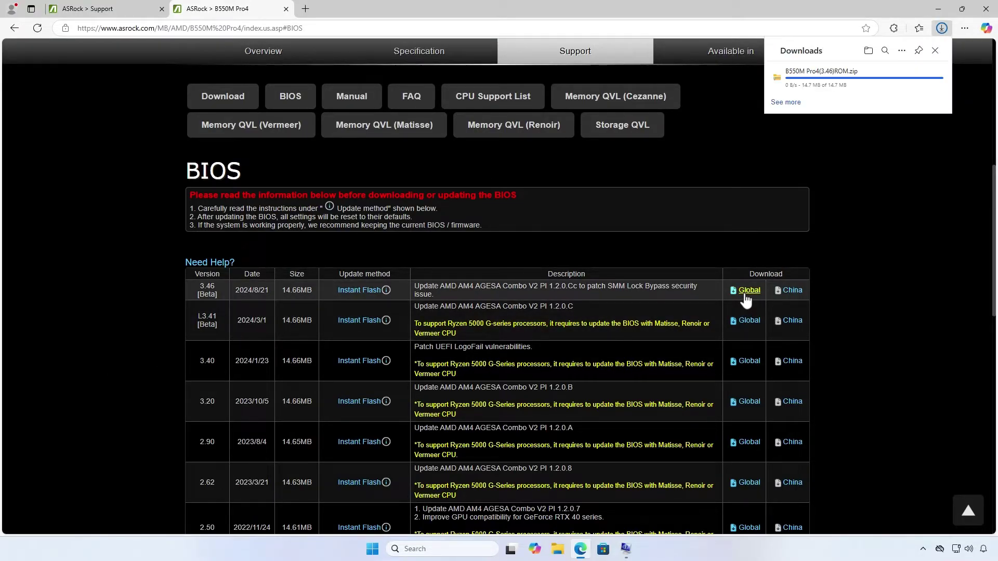
Extract B550M Pro4(3.46)ROM.zip into a B550M Pro4(3.46)ROM folder in Downloads.
left_click(867, 52)
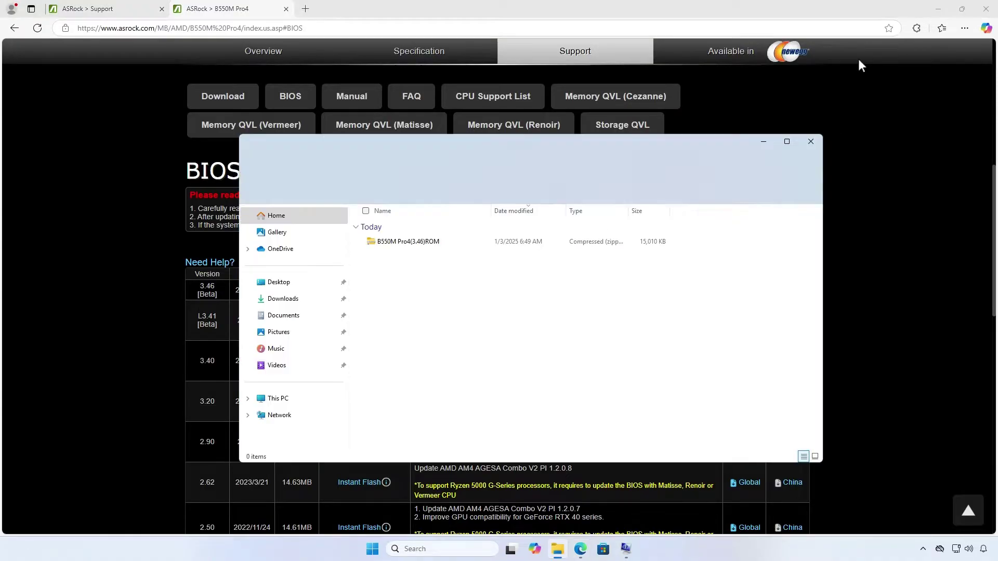
left_click(938, 9)
left_click(444, 247)
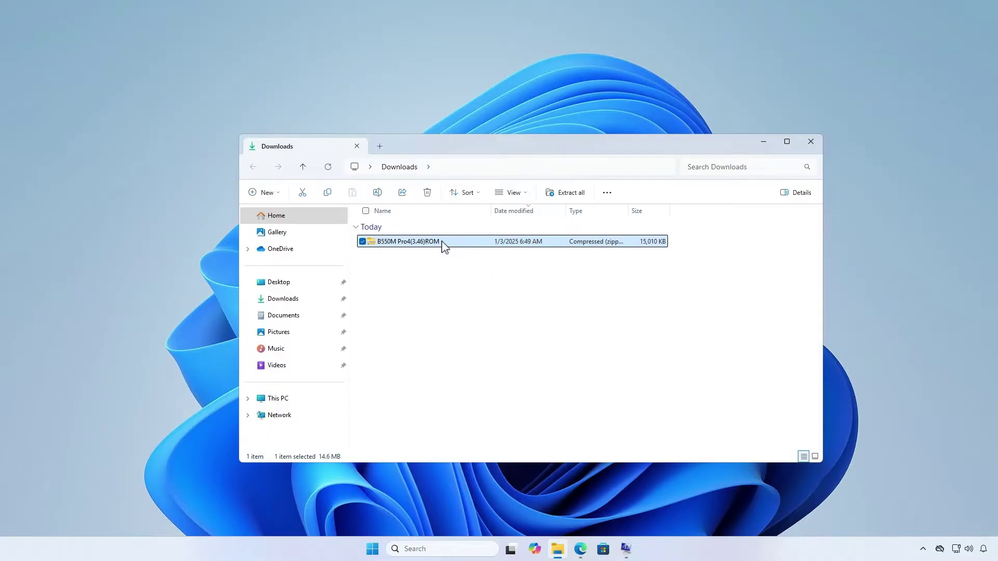
right_click(442, 243)
left_click(492, 292)
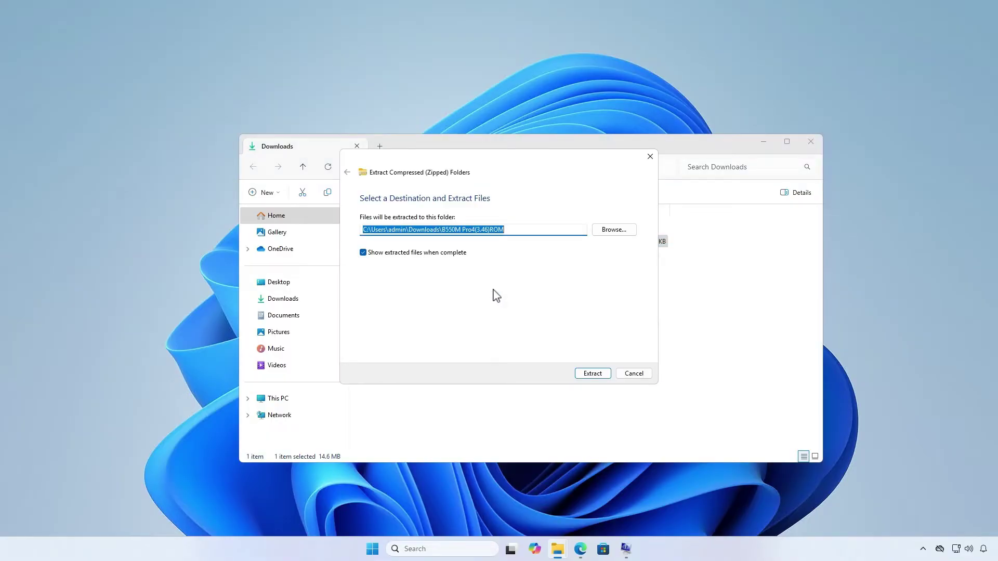
left_click(590, 373)
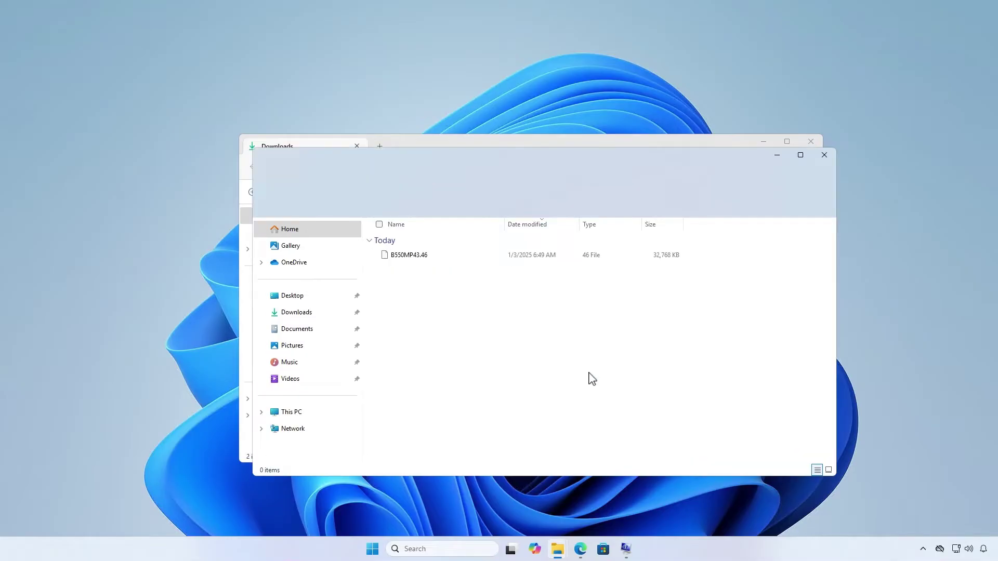
left_click(825, 155)
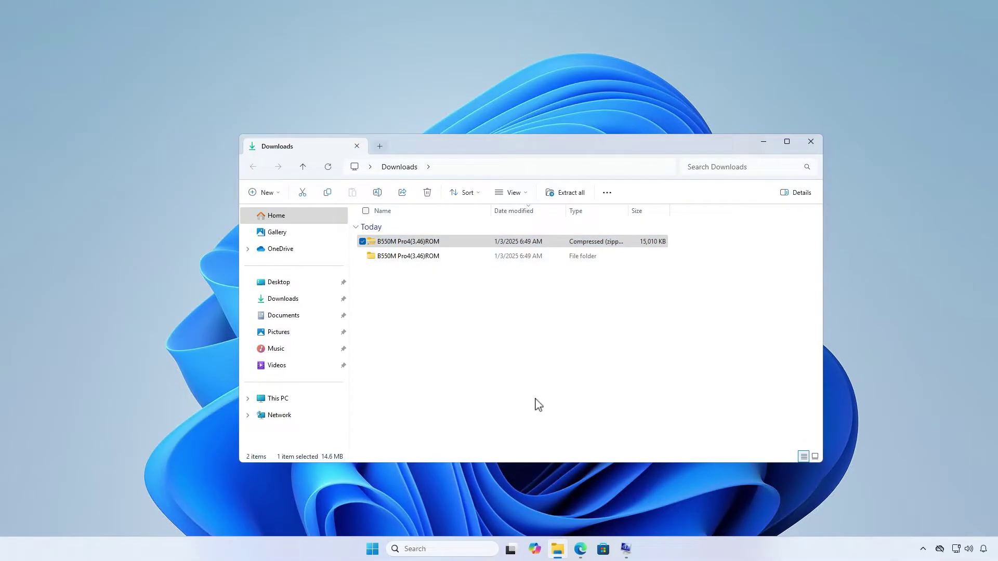
key("ctrl+t")
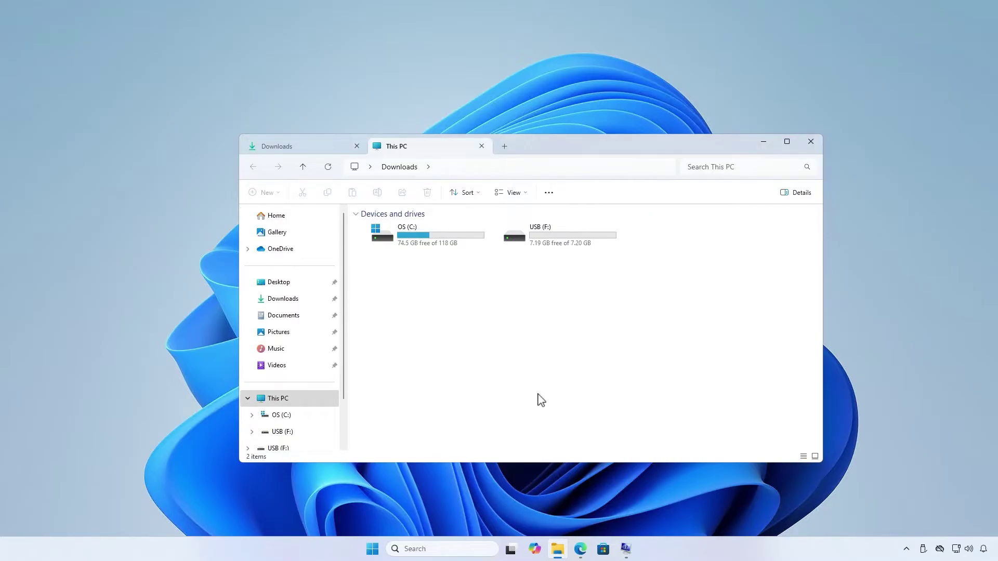
Quick-format the USB (F:) drive with the FAT32 file system.
left_click(565, 240)
right_click(564, 236)
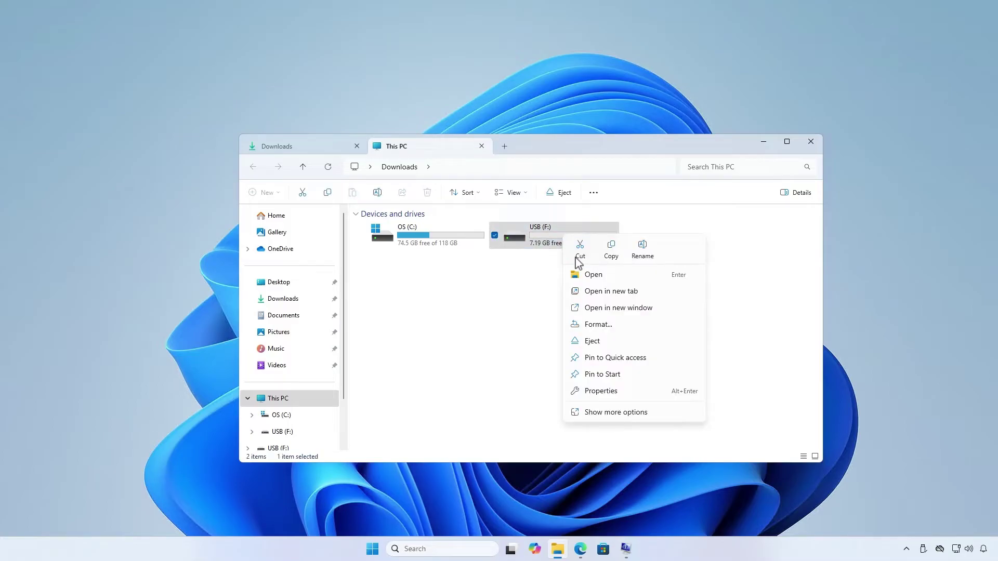
left_click(611, 324)
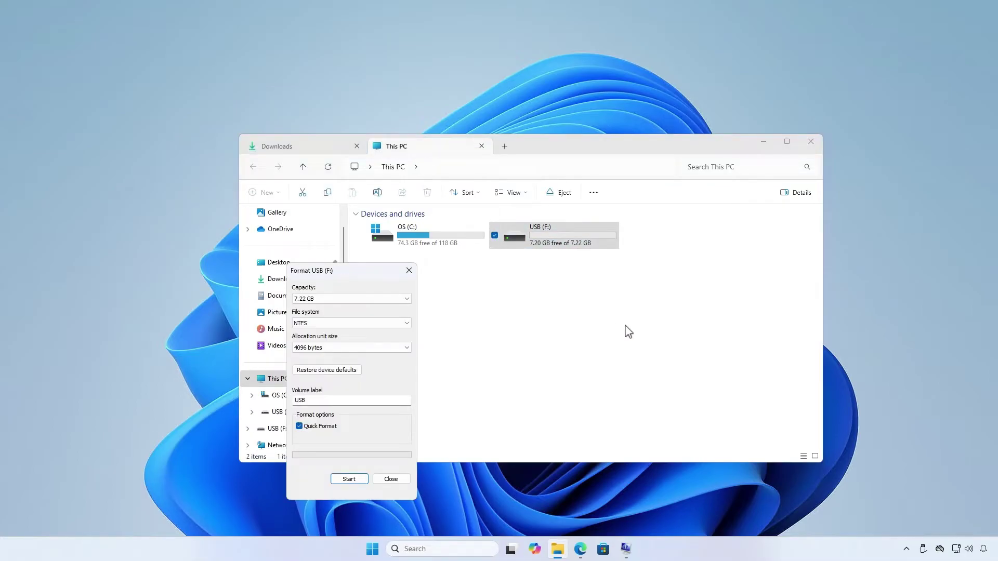
left_click(384, 325)
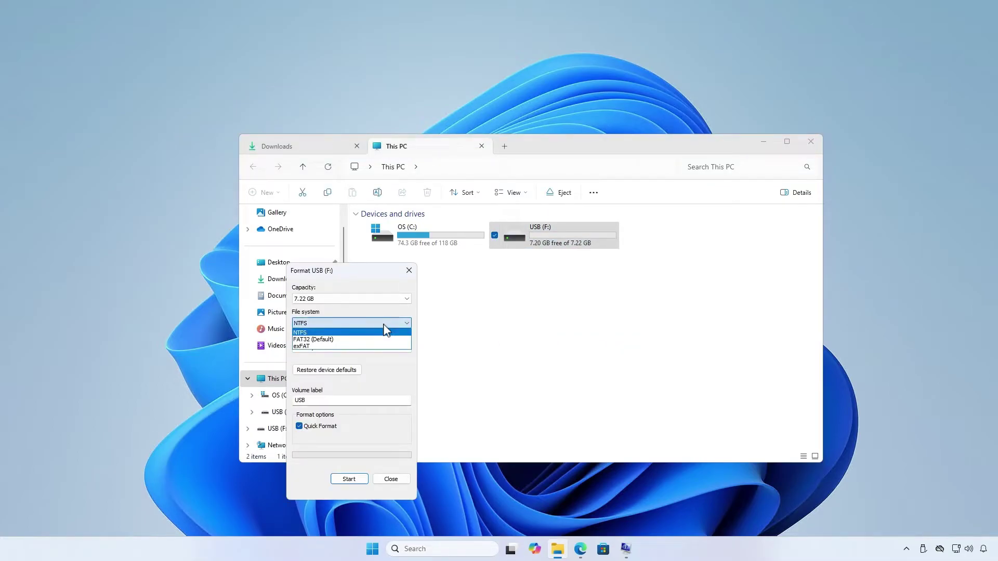
left_click(364, 340)
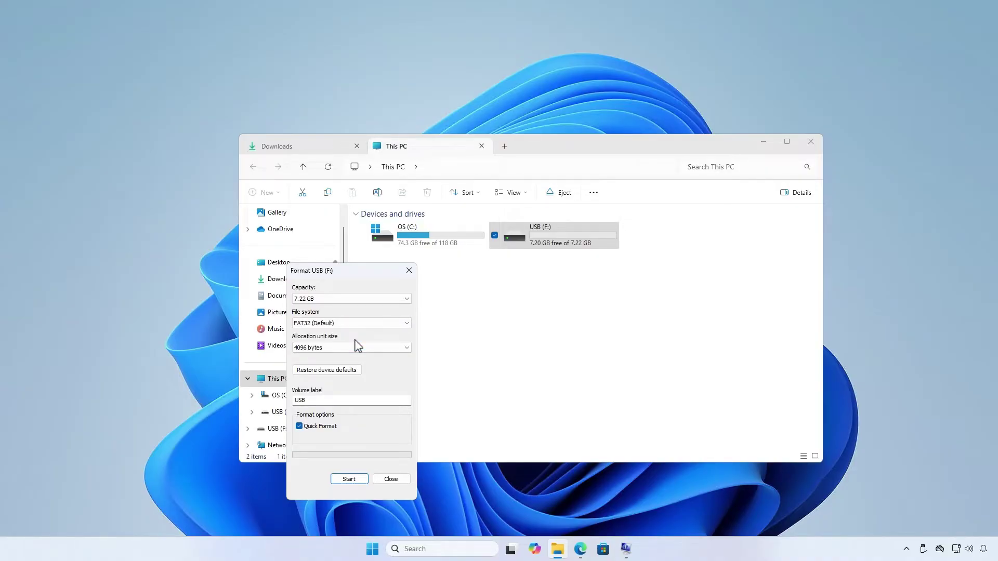
left_click(360, 483)
left_click(519, 276)
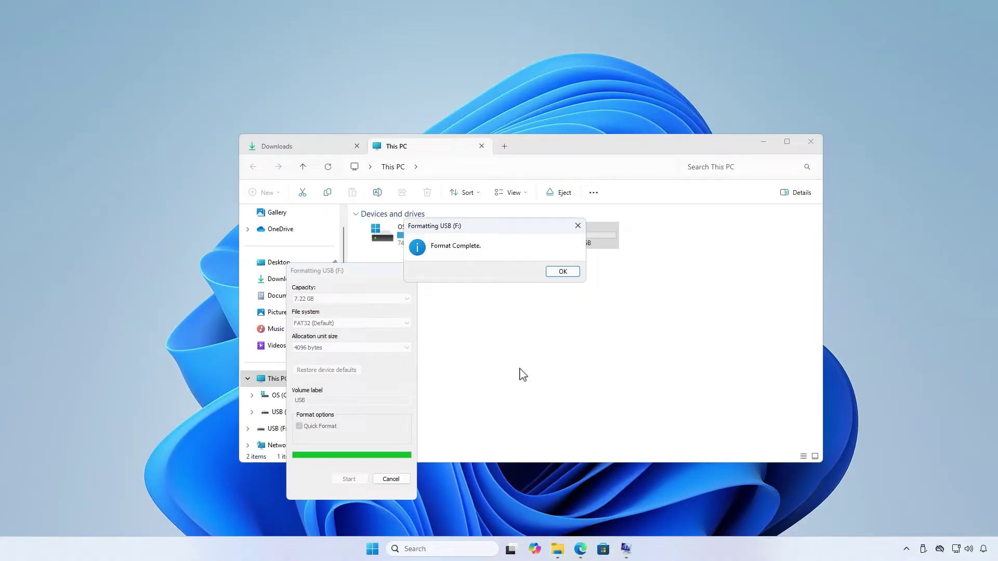
left_click(566, 273)
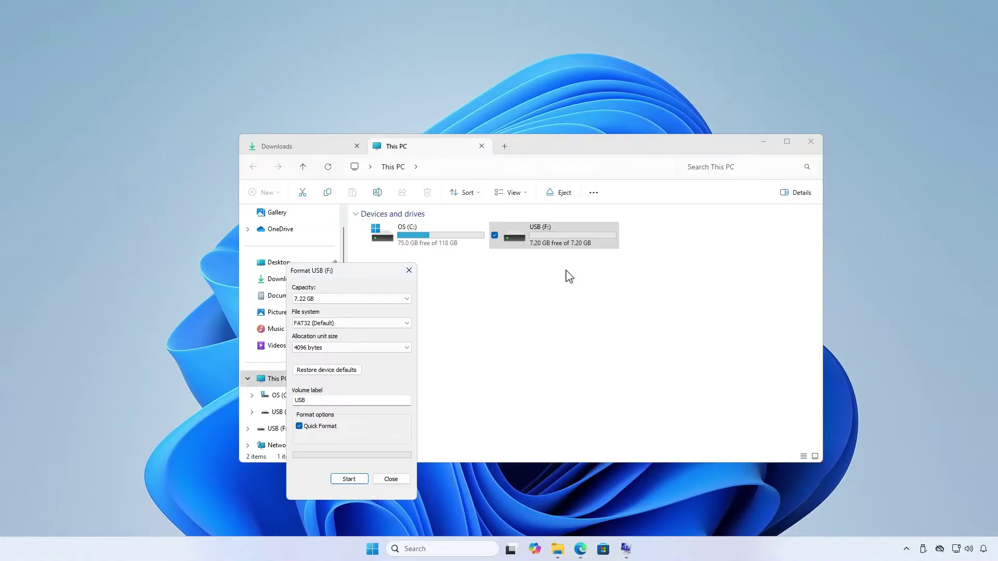
left_click(405, 480)
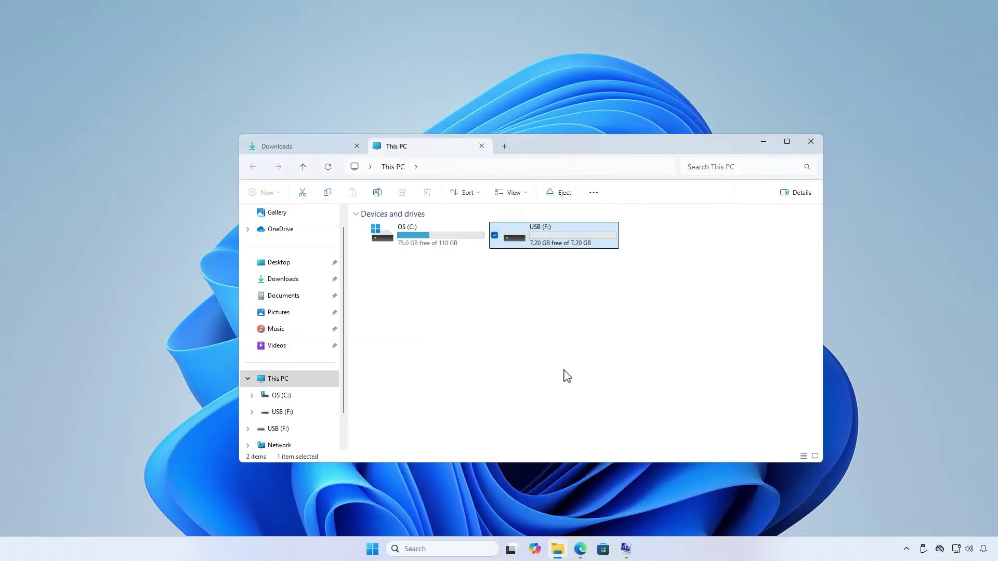
Copy the B550MP43.46 BIOS file onto USB (F:), then bring up the Restart option.
left_click(324, 152)
double_click(416, 256)
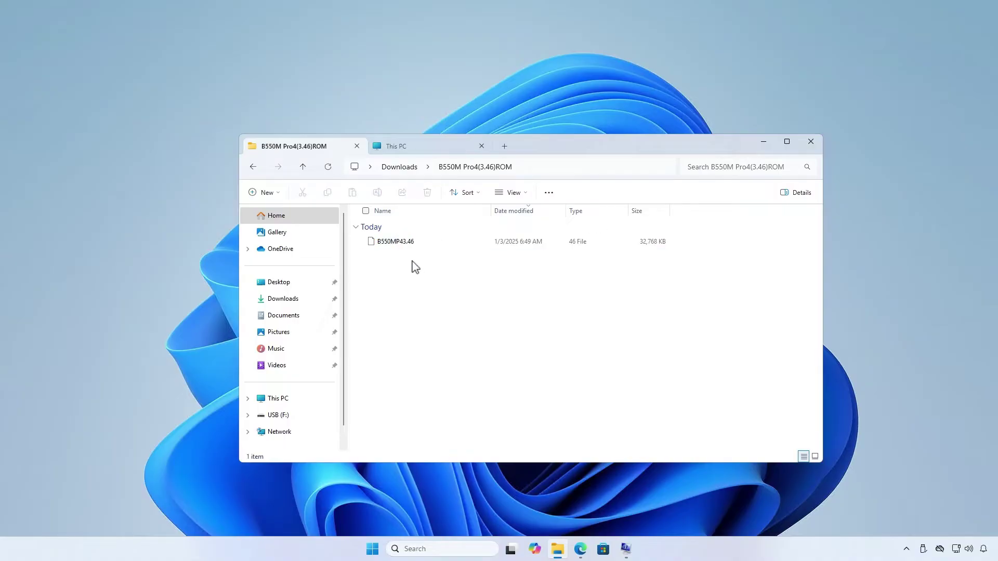
left_click(422, 242)
right_click(425, 244)
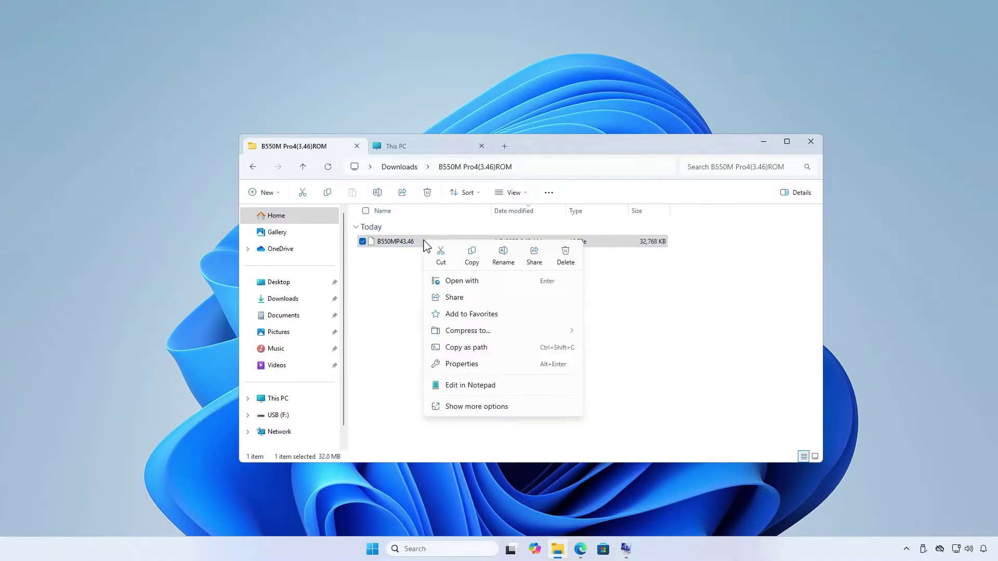
left_click(471, 264)
left_click(438, 146)
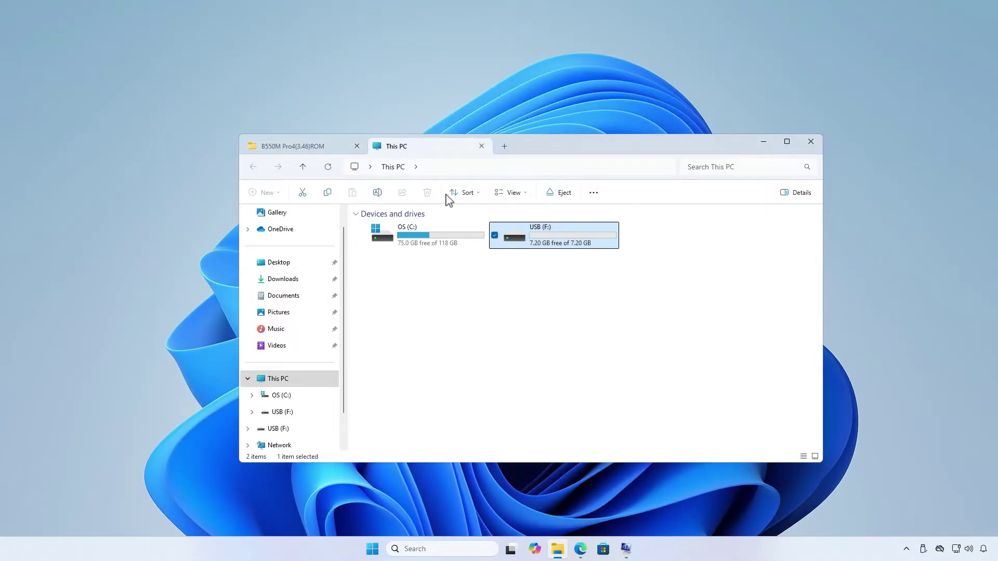
double_click(588, 242)
right_click(533, 267)
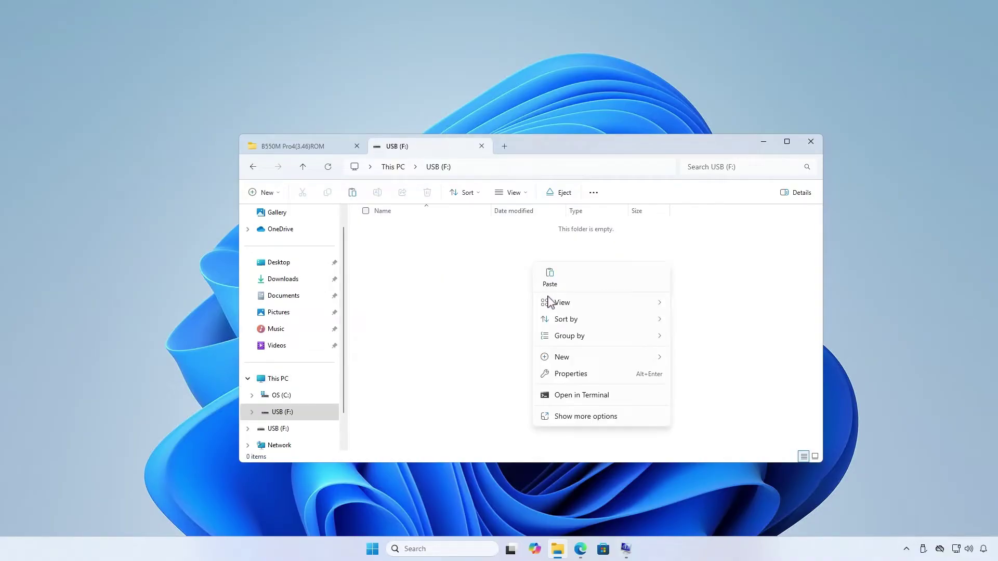
left_click(549, 269)
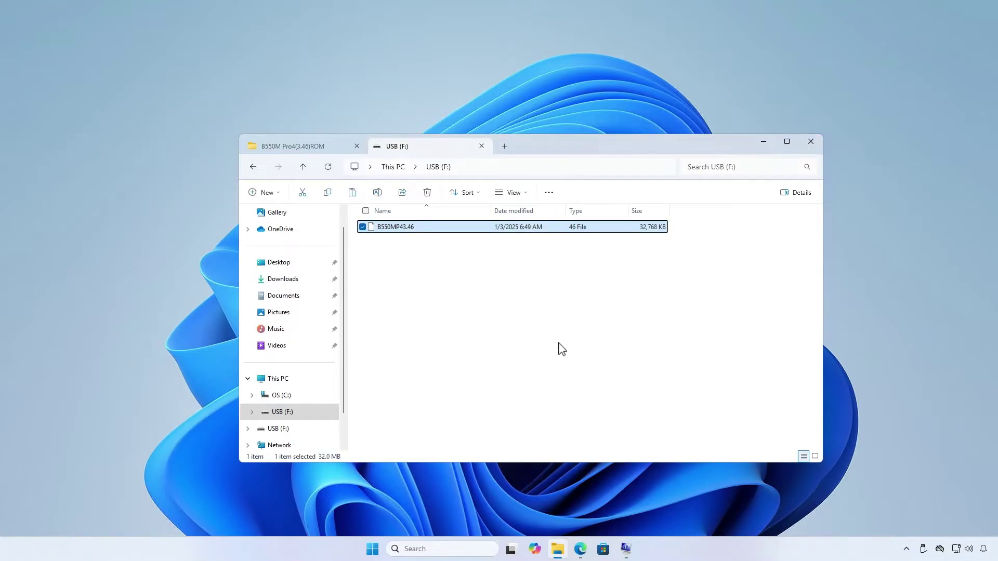
left_click(370, 552)
left_click(628, 514)
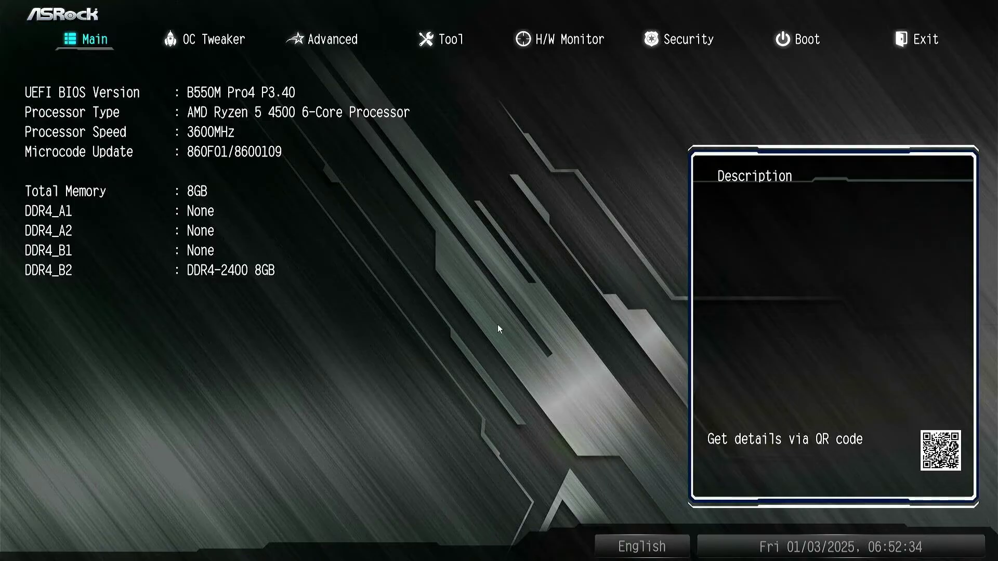
Flash the BIOS with B550MP43.46 via Instant Flash, updating P3.40 to L3.46.
left_click(452, 40)
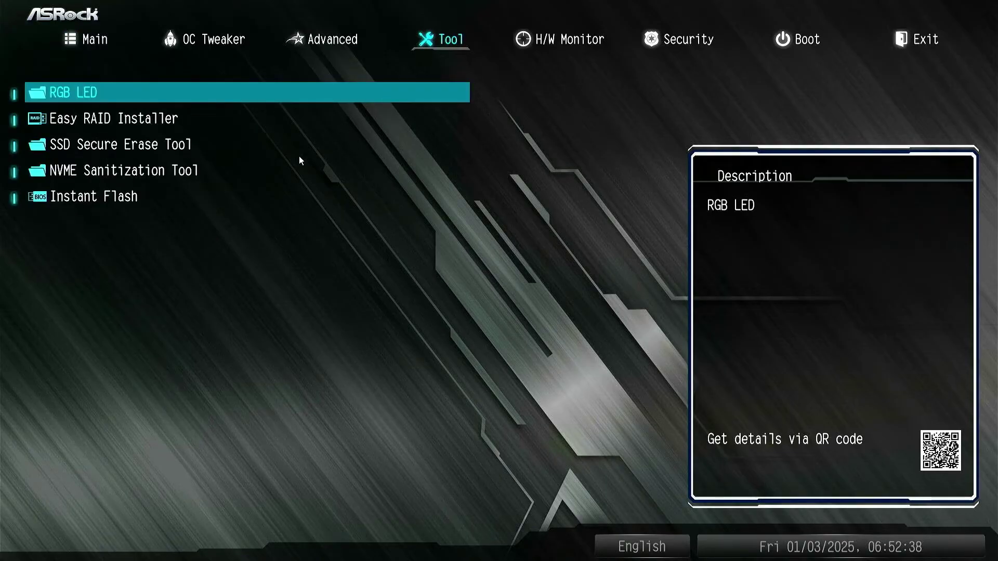
left_click(156, 199)
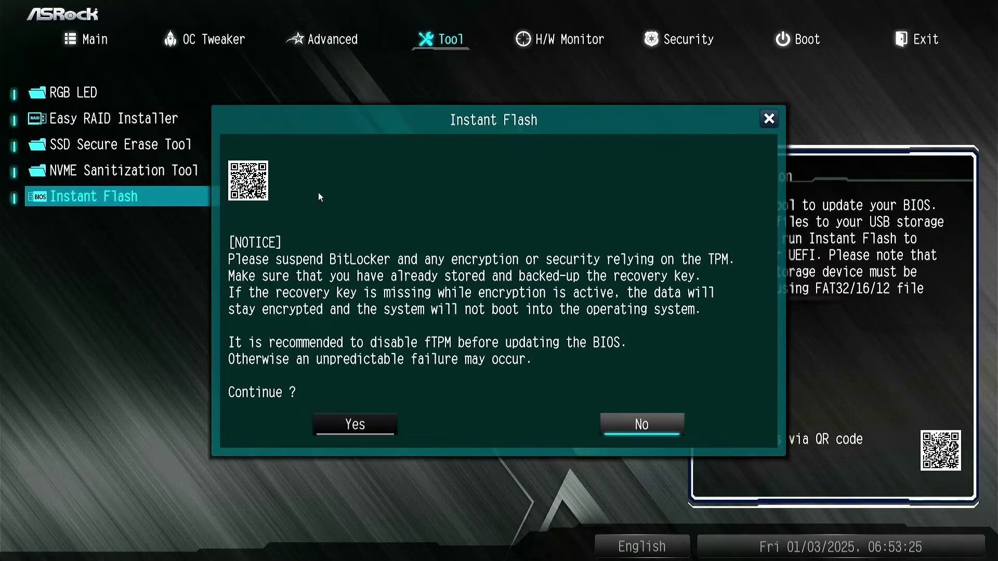
left_click(385, 426)
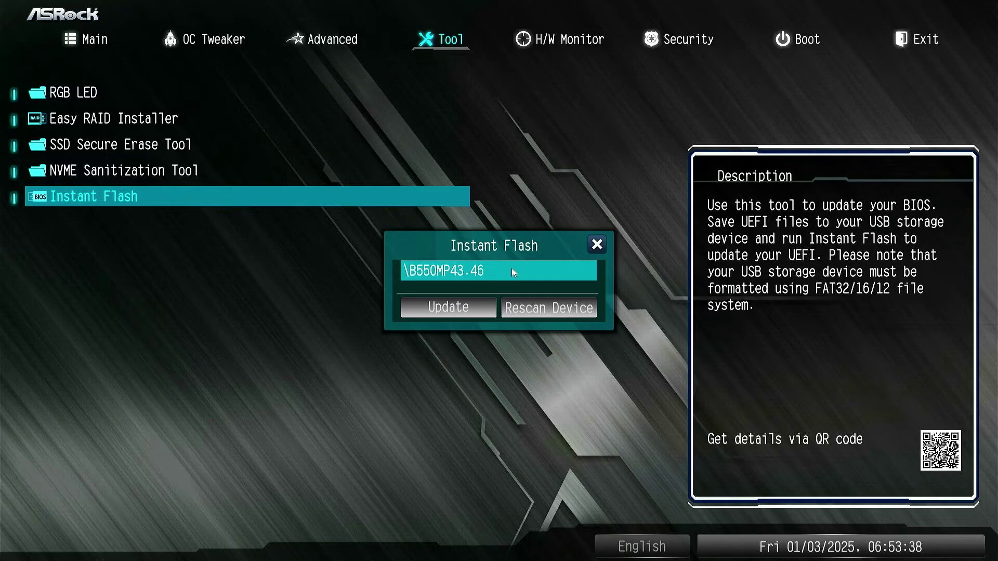
left_click(469, 310)
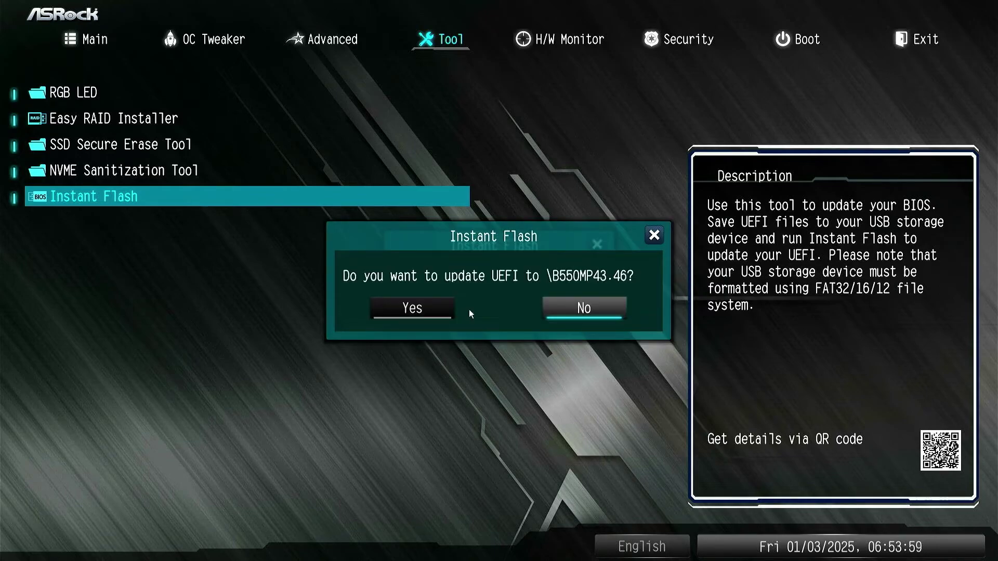
left_click(423, 310)
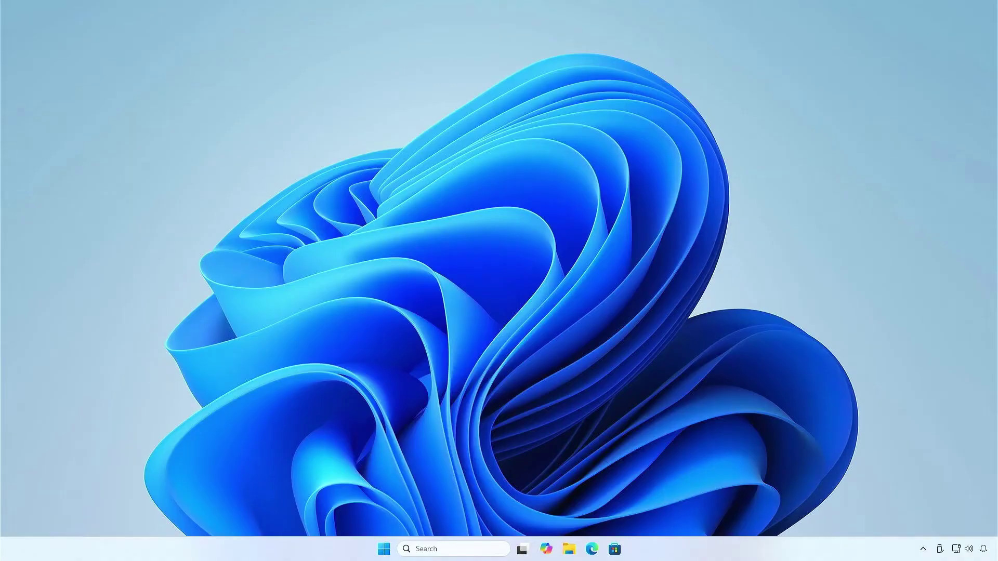
Reopen System Information with msinfo32 and confirm BIOS L3.46 dated 8/20/2024.
key("super")
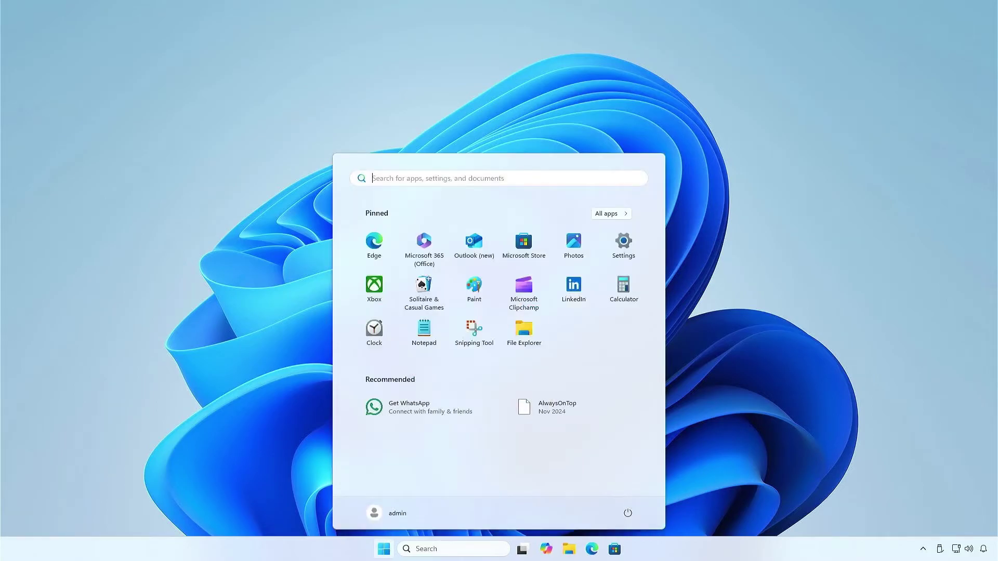
type("msin")
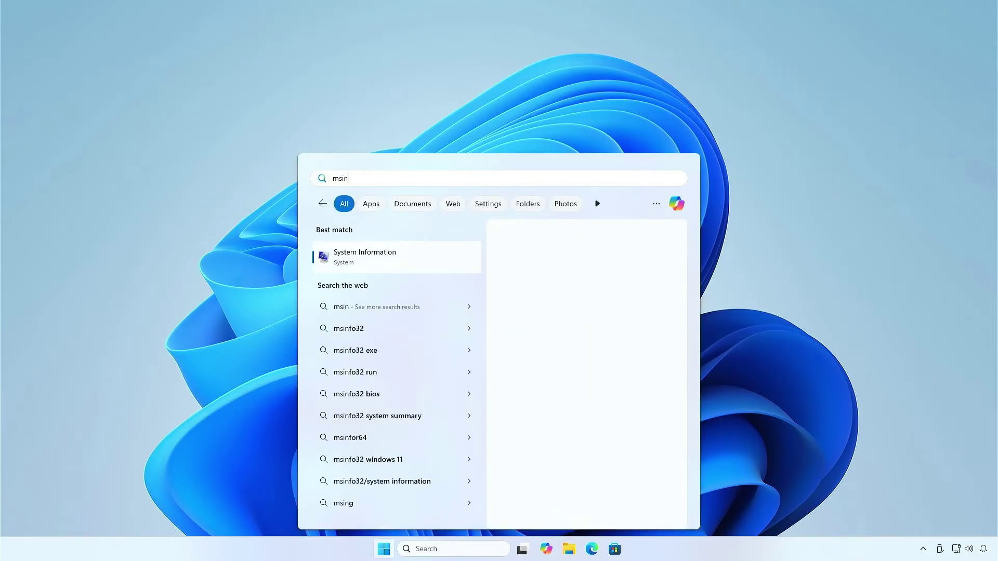
type("fo32")
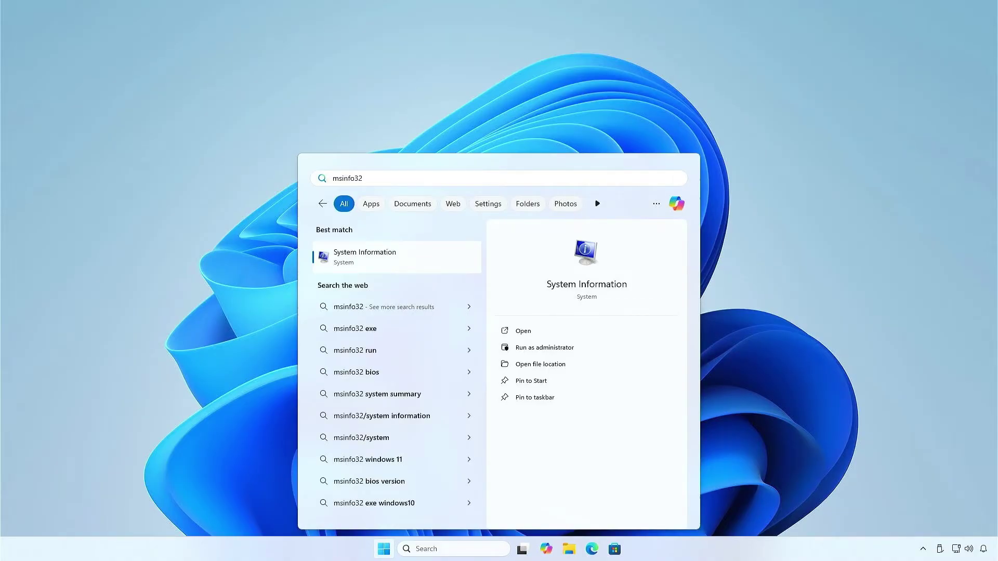
key("Return")
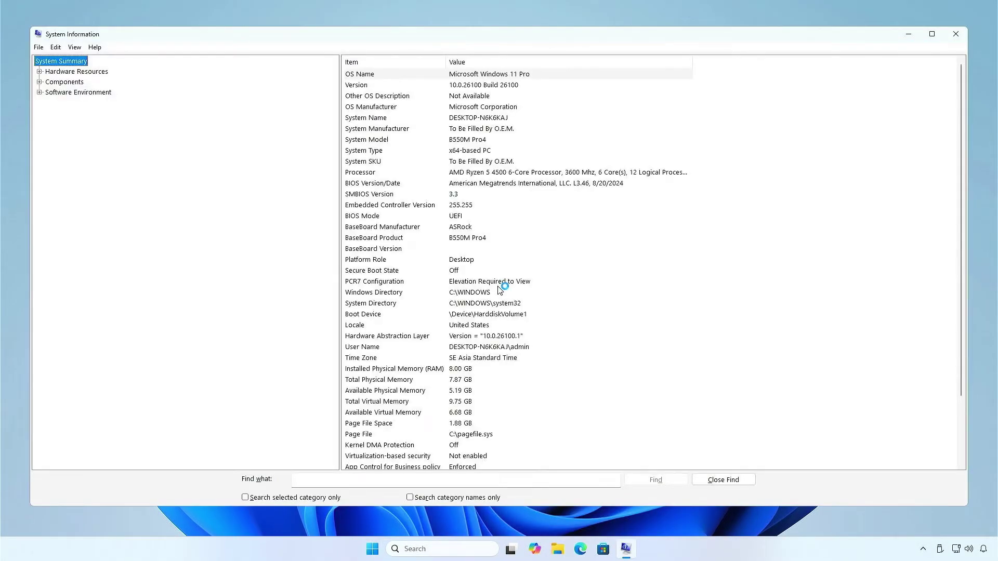
left_click(593, 185)
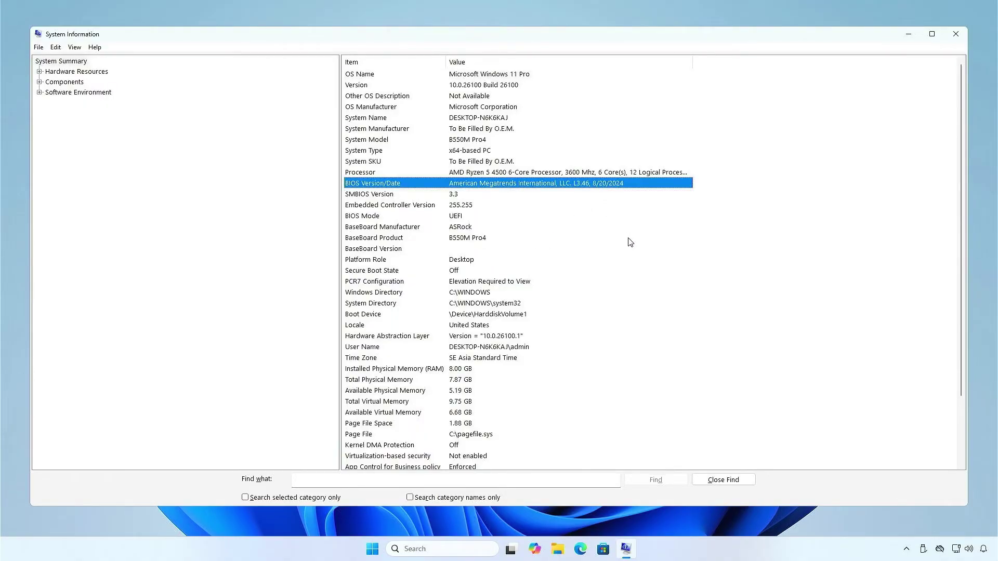
Run cpuz_x64 from the cpu-z_2.13-en folder and view its Mainboard tab to check the BIOS version.
key("super+d")
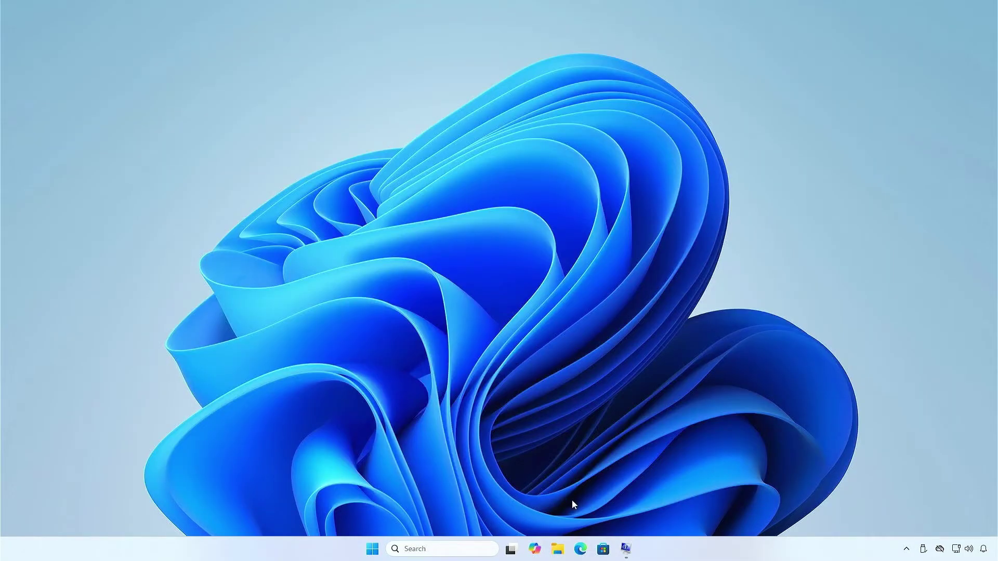
left_click(557, 555)
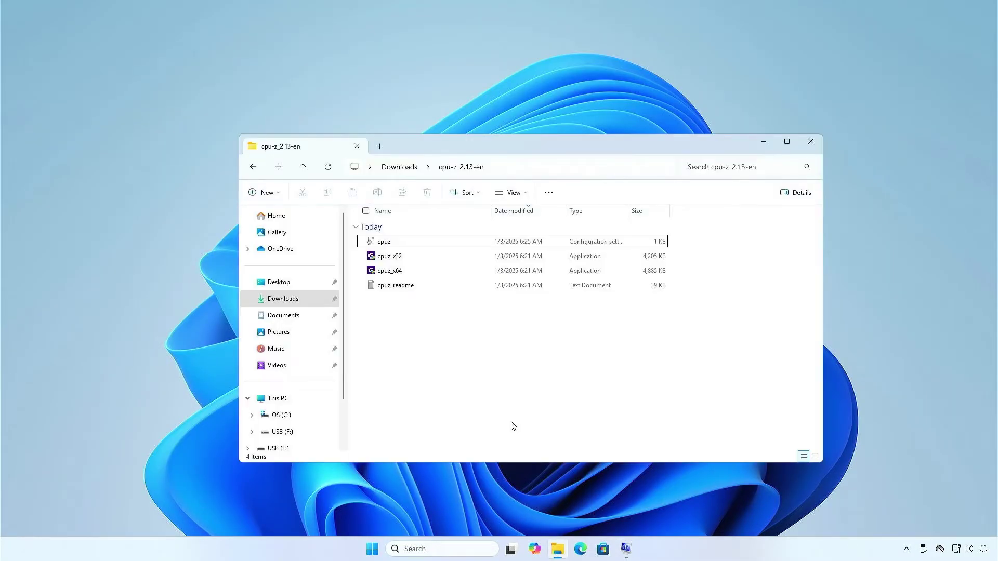
double_click(423, 273)
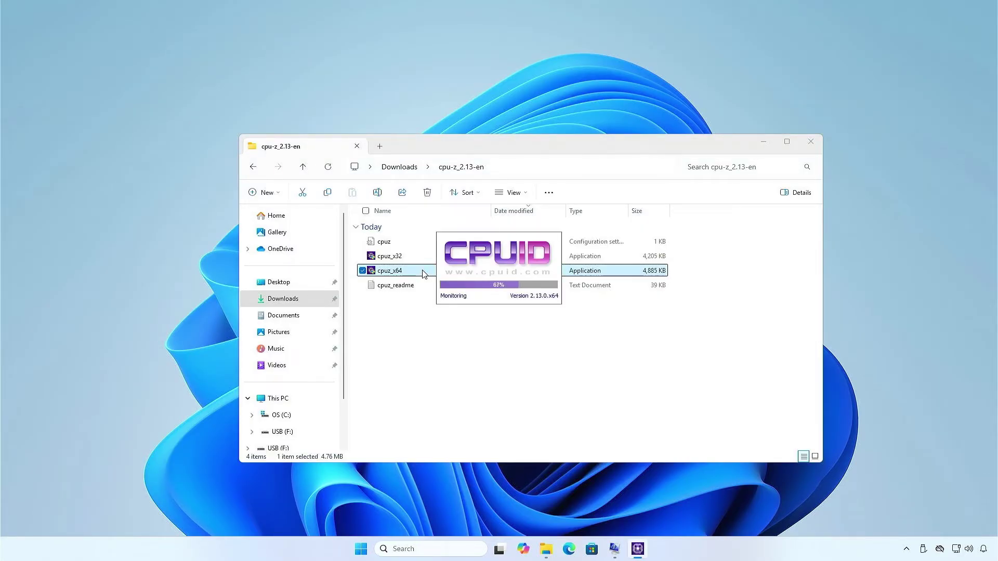
left_click(762, 143)
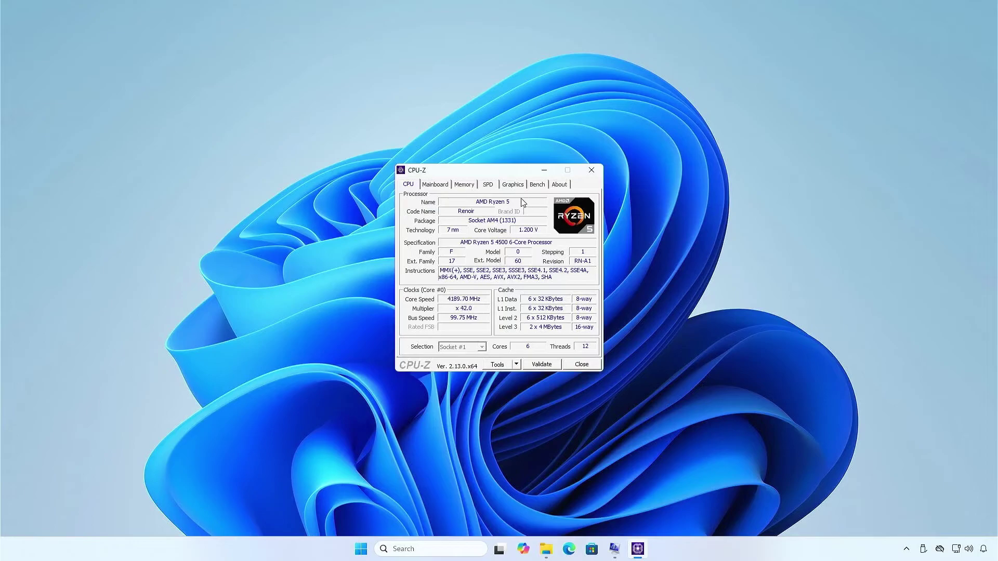
left_click(436, 185)
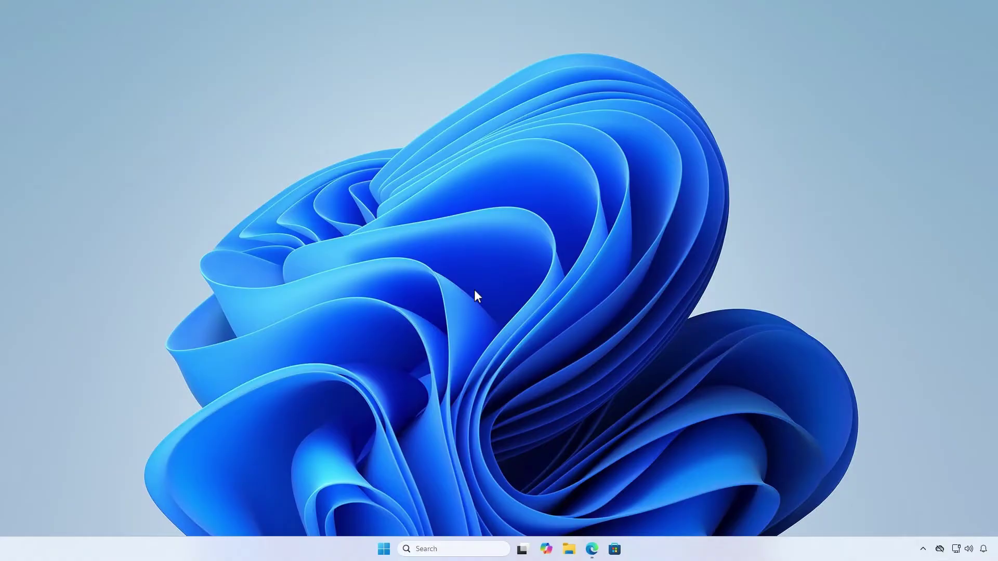
Shrink OS (C:) by 100 MB in Disk Management, leaving it at 222.73 GB.
right_click(383, 552)
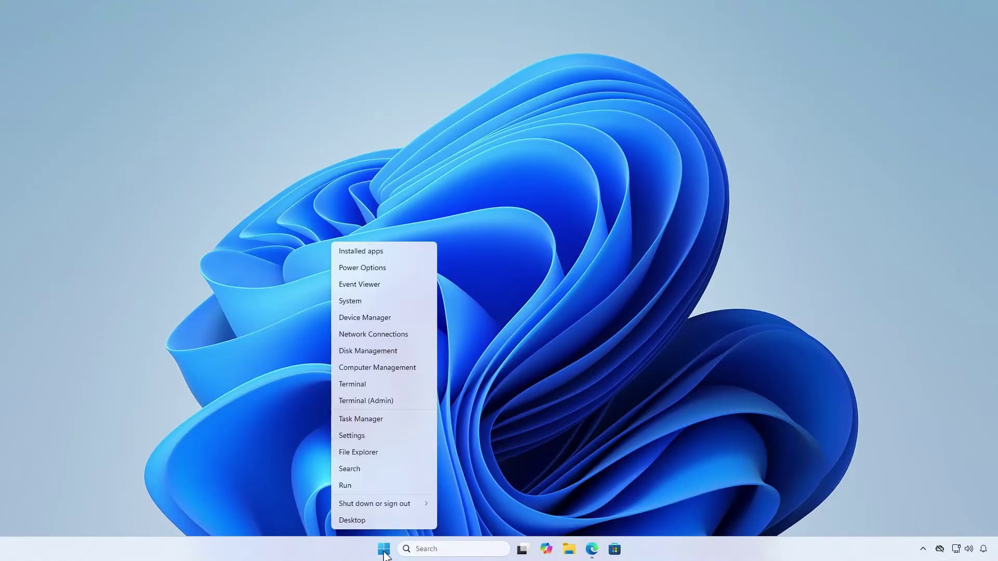
left_click(406, 354)
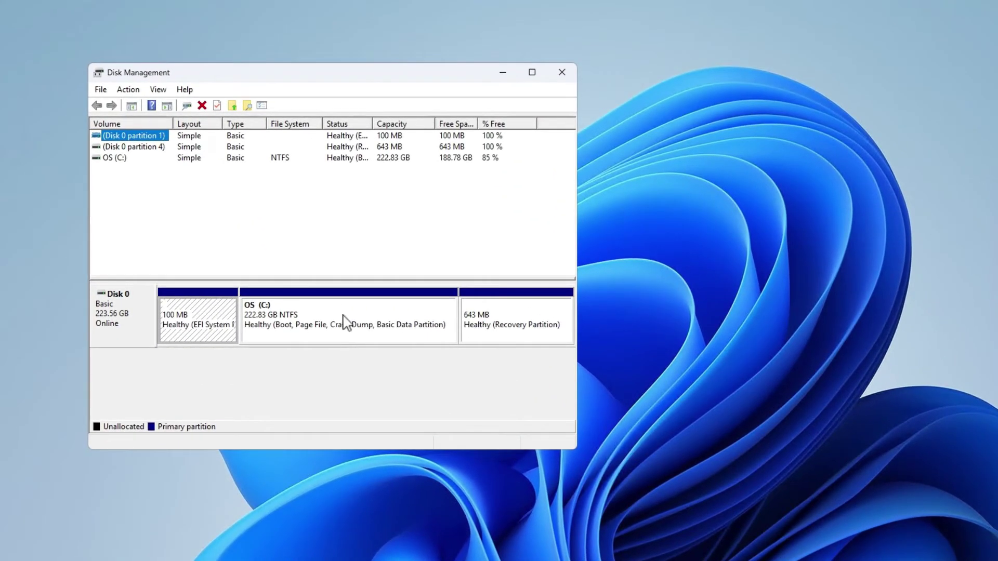
right_click(342, 310)
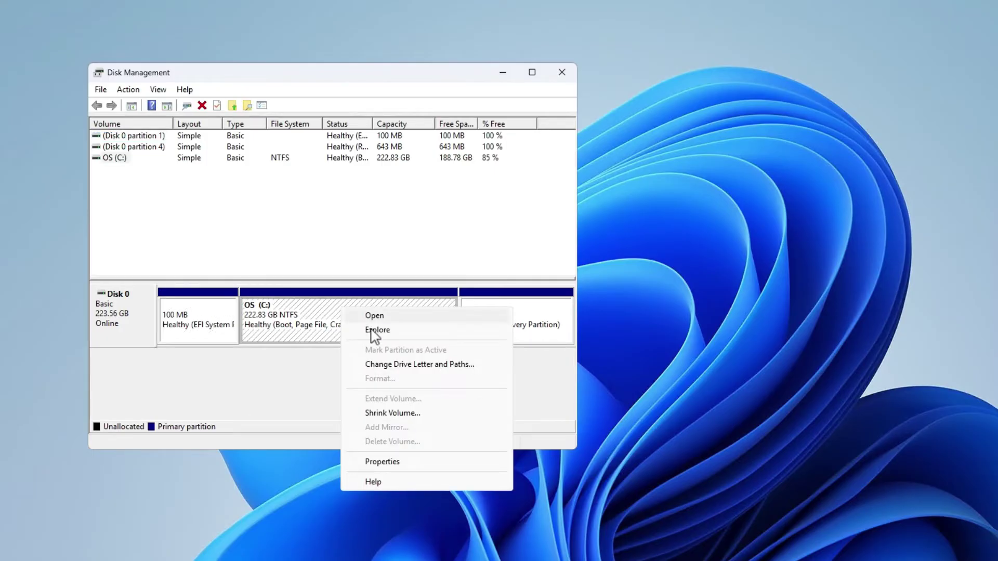
left_click(440, 413)
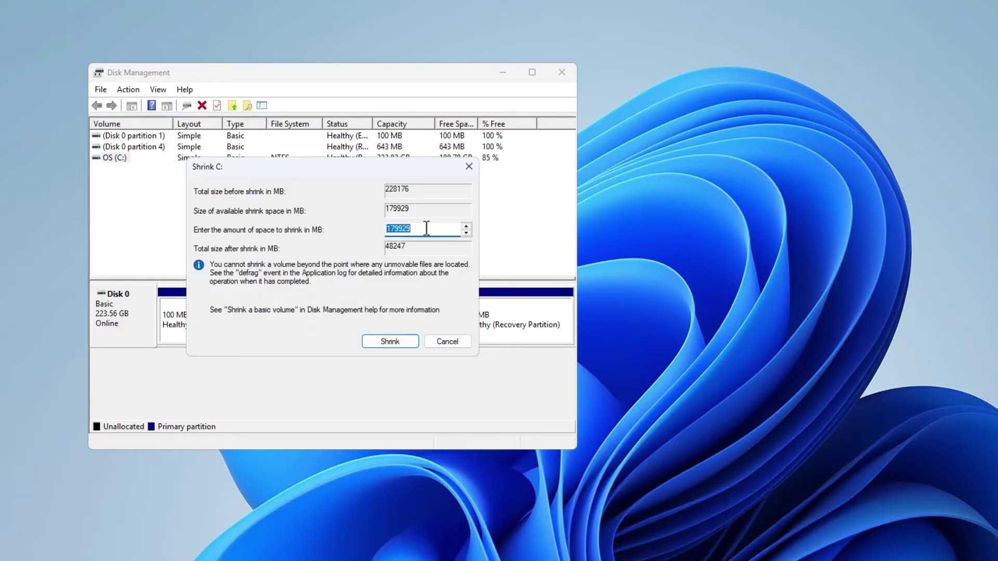
type("100")
left_click(393, 340)
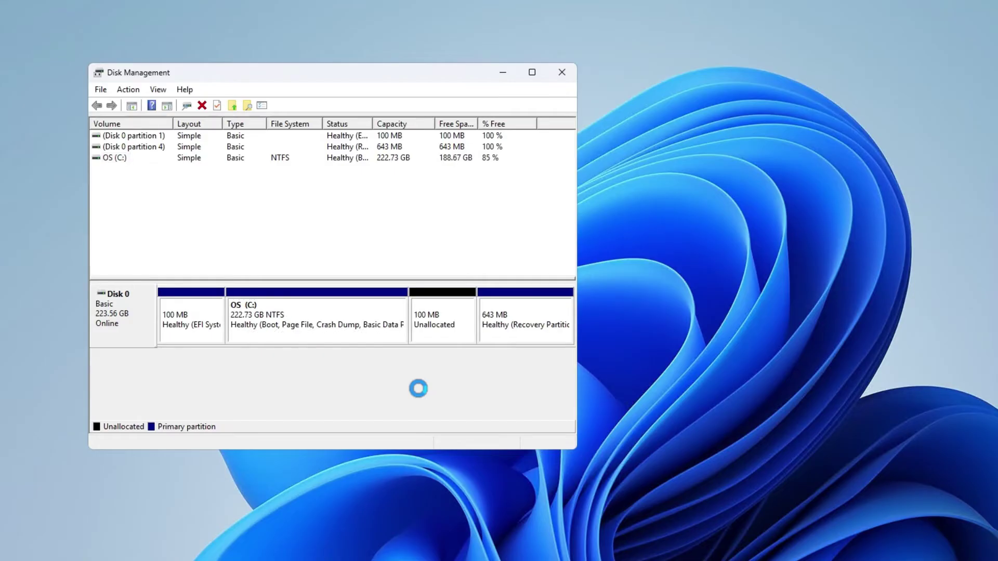
Turn the 100 MB unallocated space into a 99 MB FAT32 simple volume with the suggested drive letter.
right_click(456, 312)
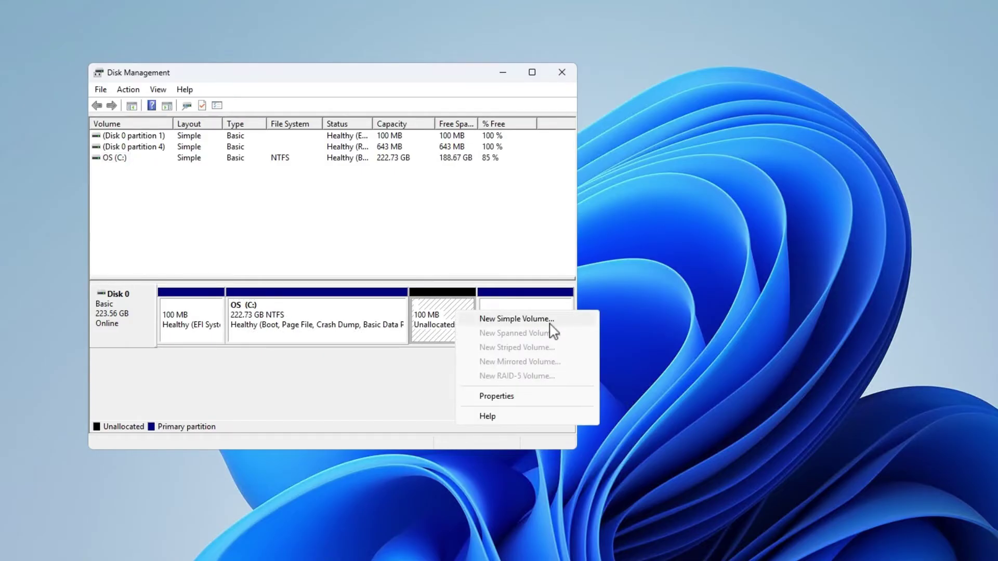
left_click(520, 318)
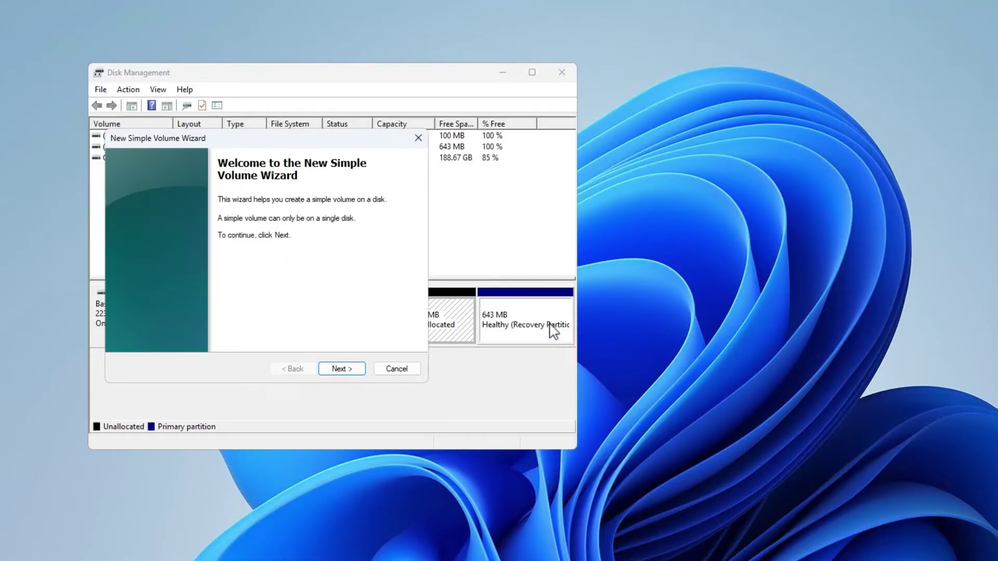
left_click(362, 371)
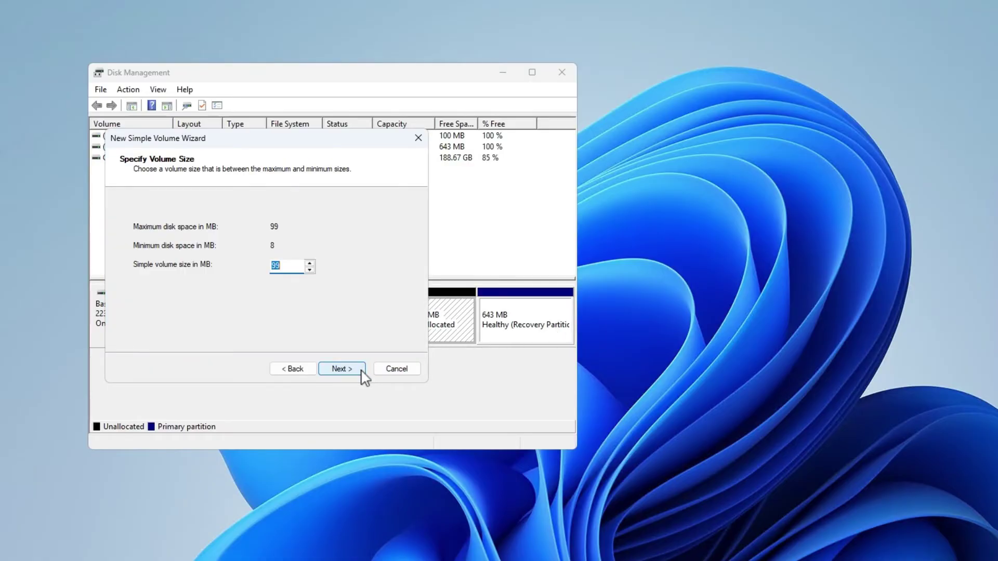
left_click(363, 371)
left_click(362, 371)
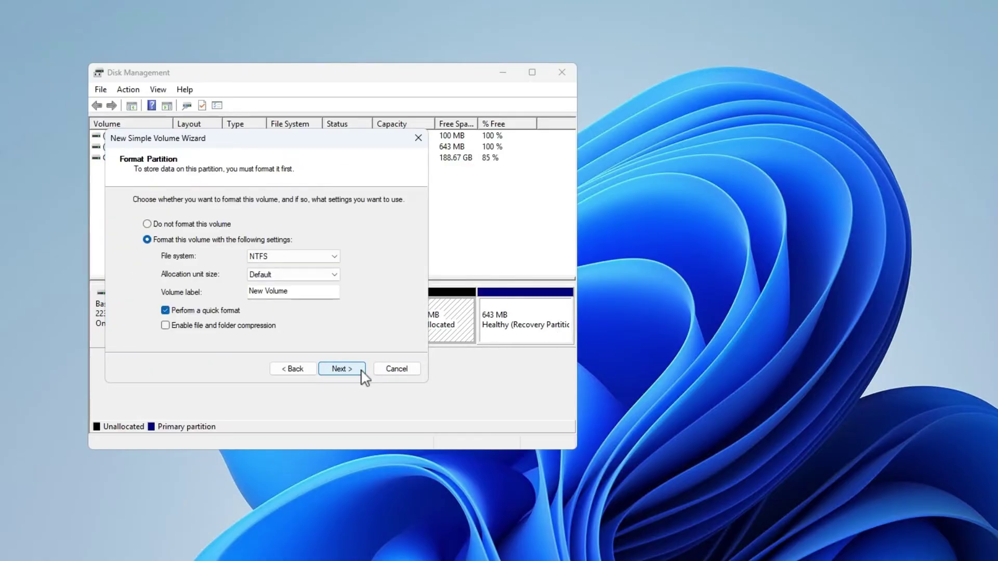
left_click(337, 260)
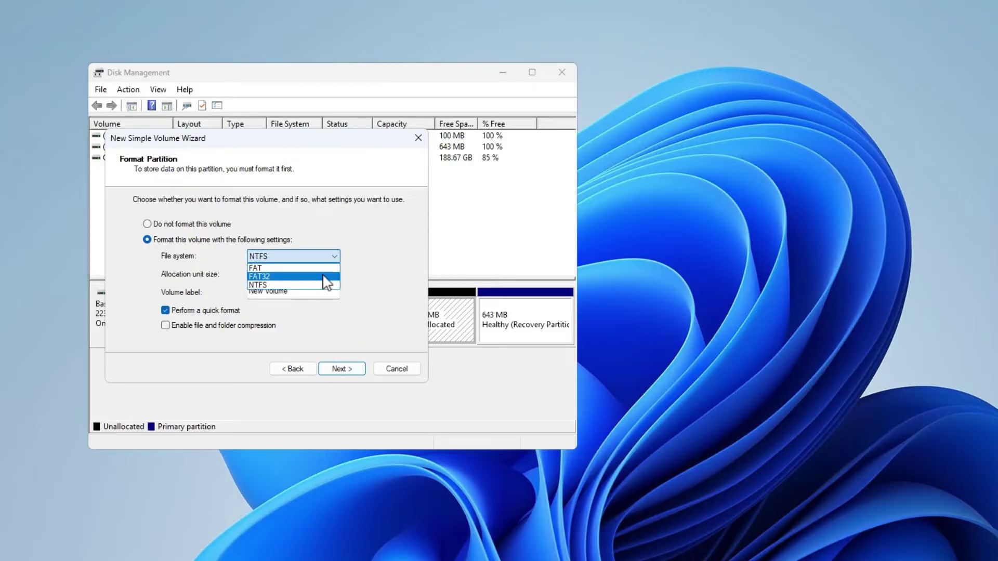
left_click(323, 276)
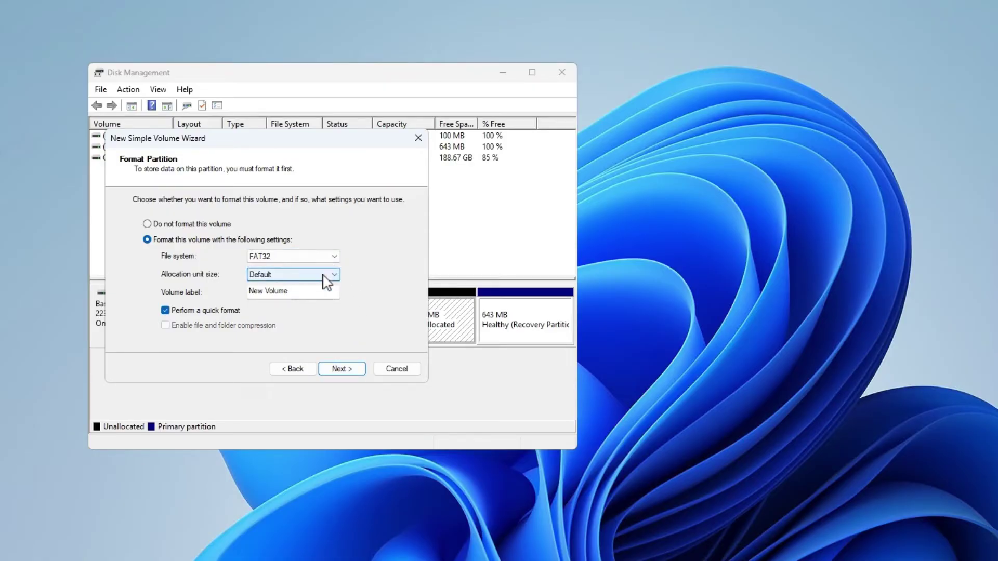
left_click(349, 369)
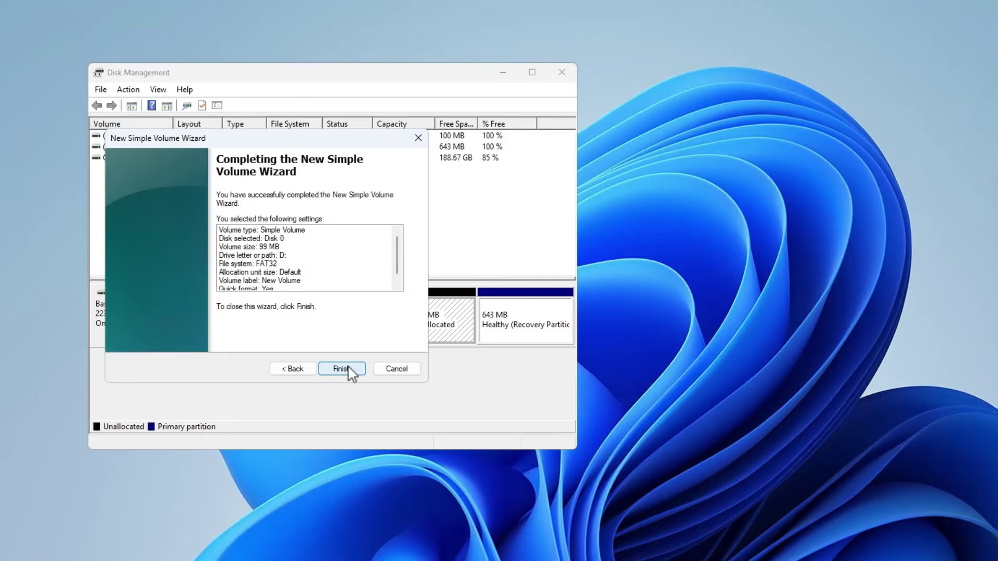
left_click(342, 368)
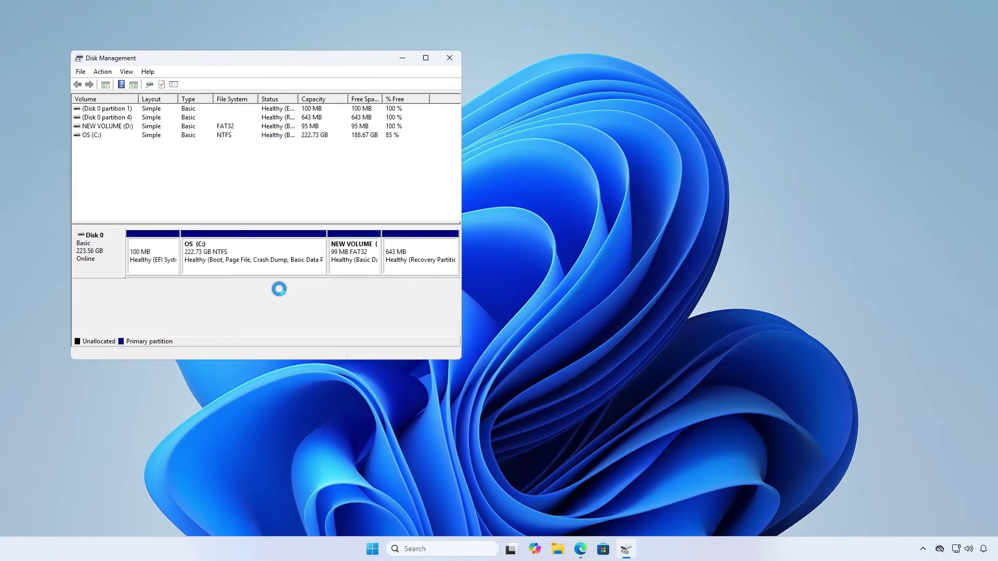
Copy the BIOS file B550MP43.46 from Downloads > B550M Pro4(3.46)ROM.
left_click(402, 58)
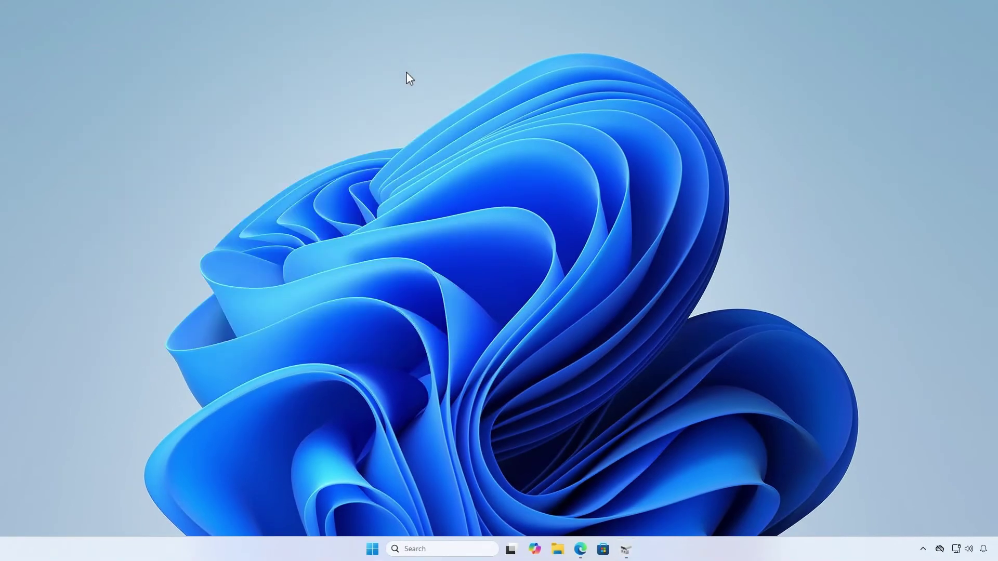
left_click(558, 549)
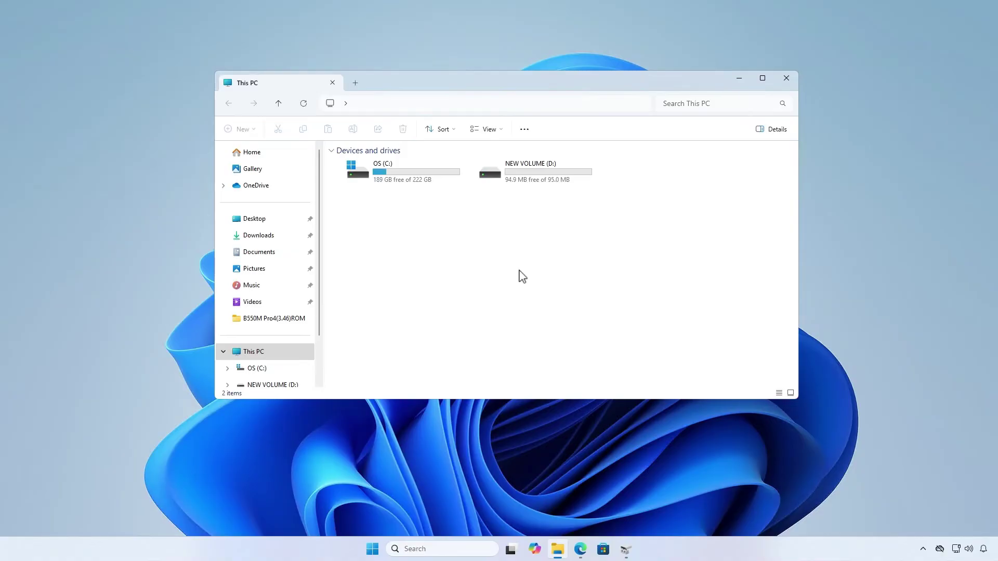
left_click(274, 240)
double_click(445, 179)
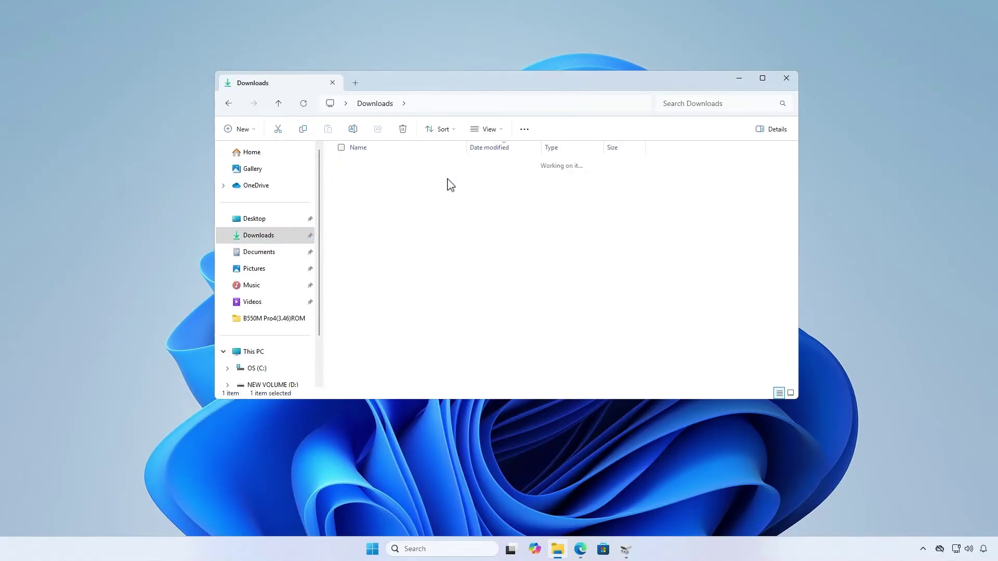
left_click(403, 185)
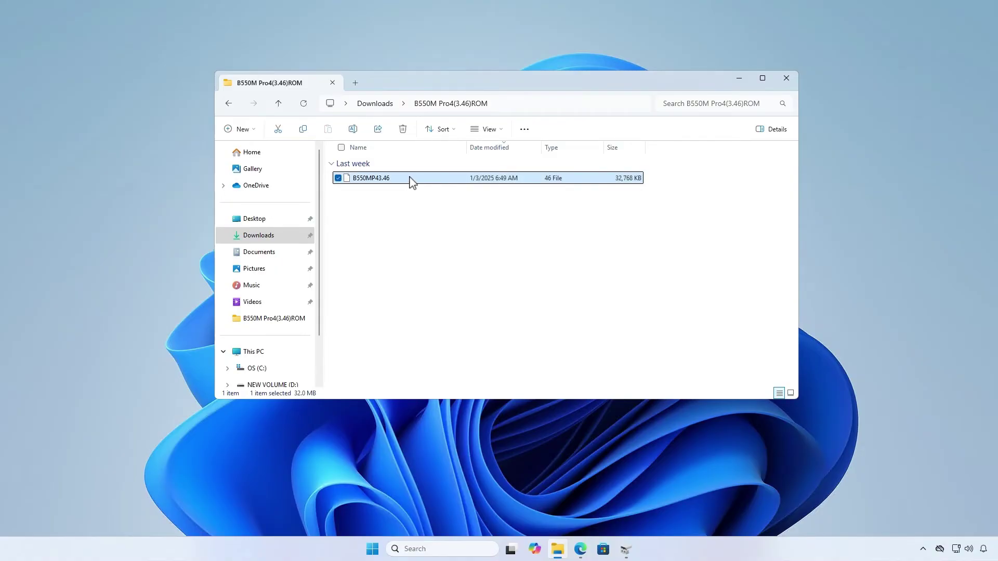
right_click(410, 179)
left_click(459, 193)
Paste B550MP43.46 onto the empty NEW VOLUME (D:) drive.
left_click(277, 352)
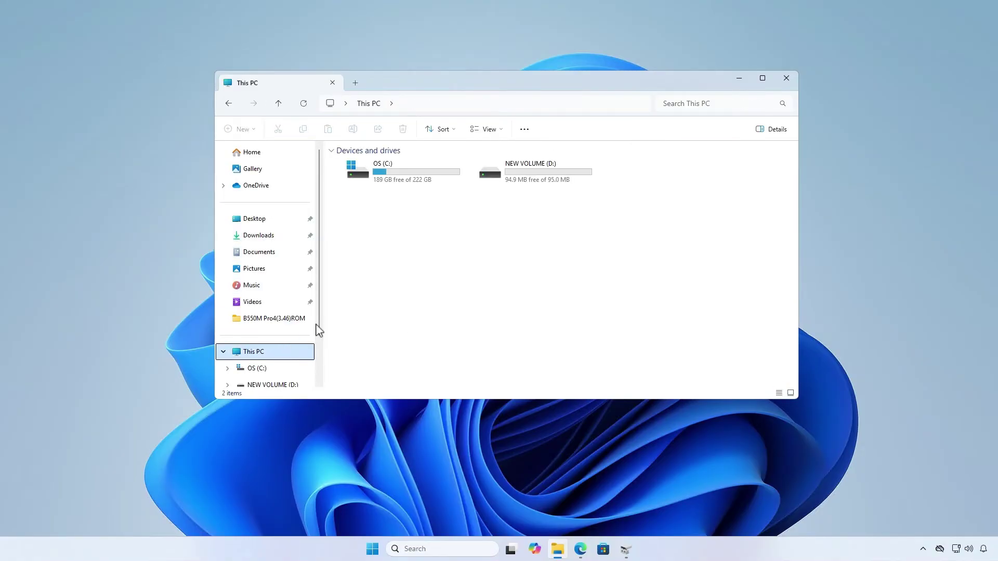
double_click(561, 173)
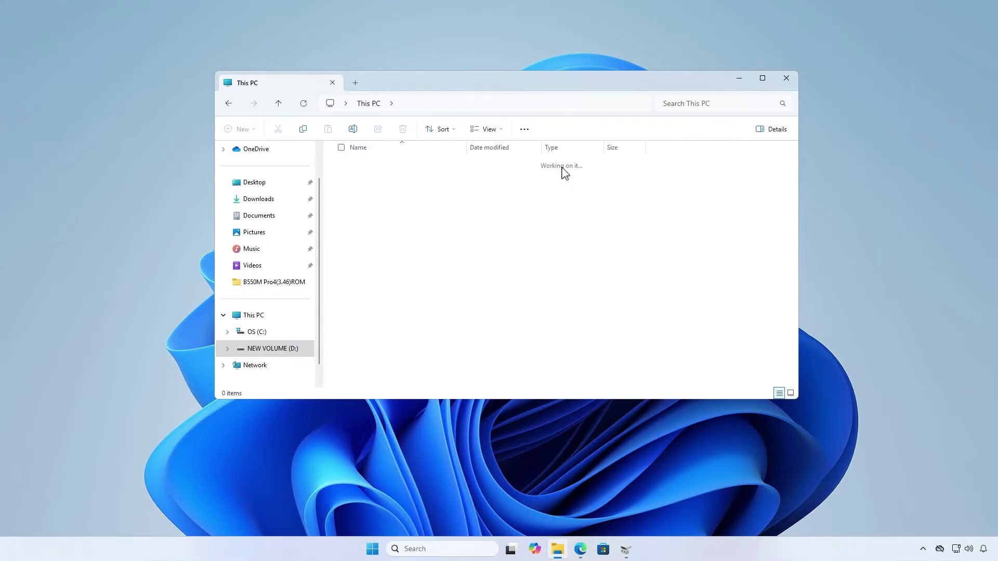
right_click(408, 206)
left_click(417, 218)
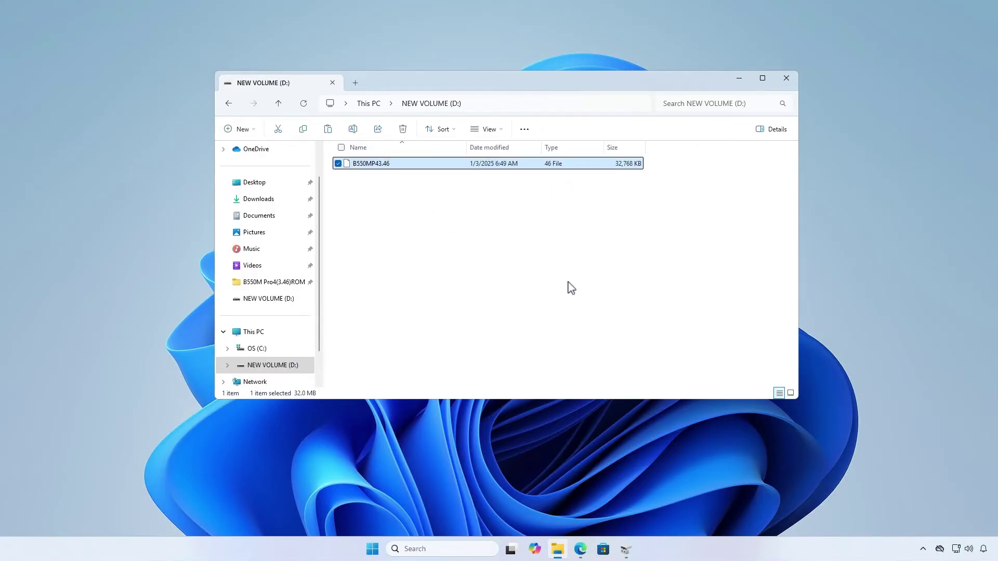
left_click(571, 288)
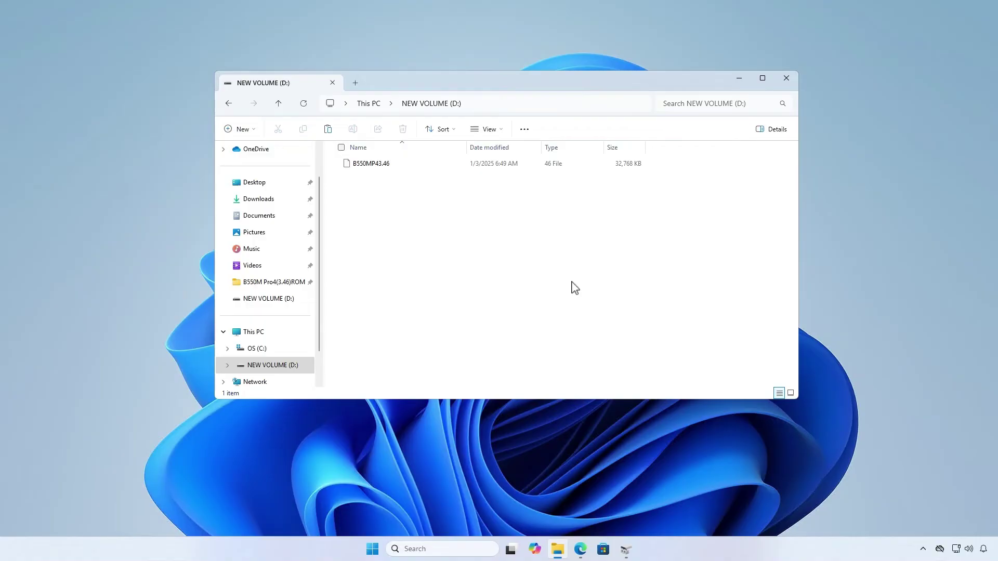
right_click(375, 550)
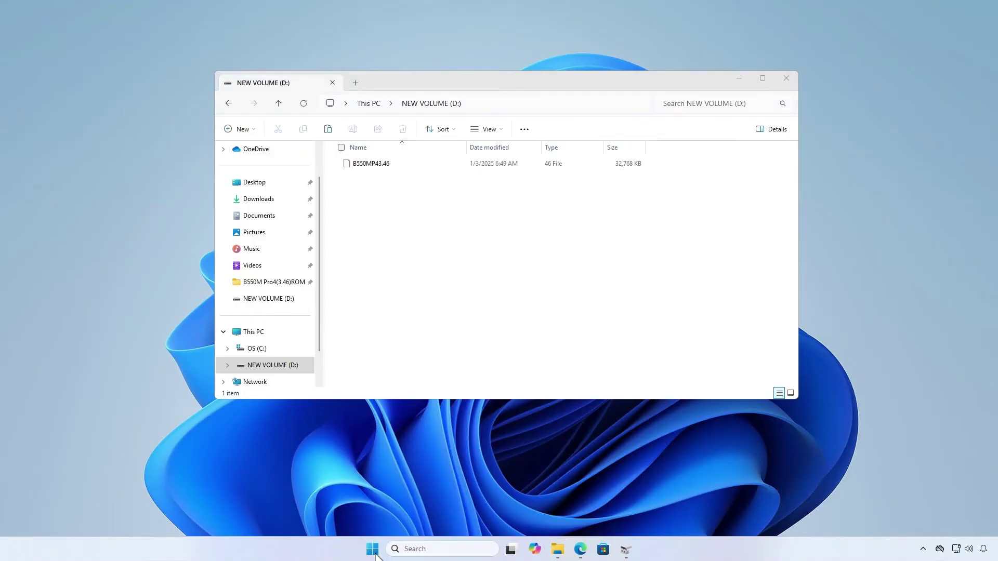
Flash the UEFI with B550MP43.46 using Tool > Instant Flash and confirm the update.
mouse_move(403, 510)
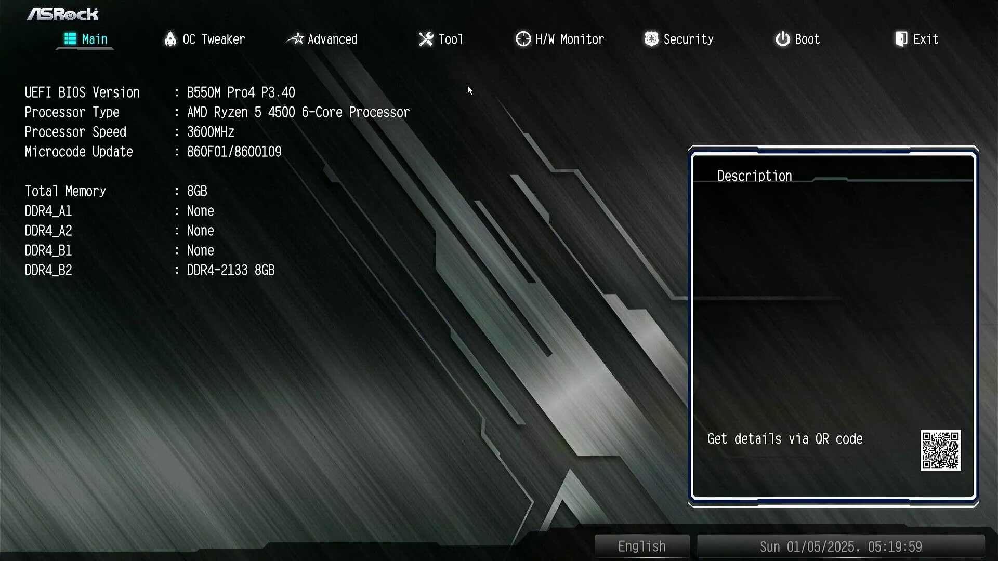
left_click(460, 44)
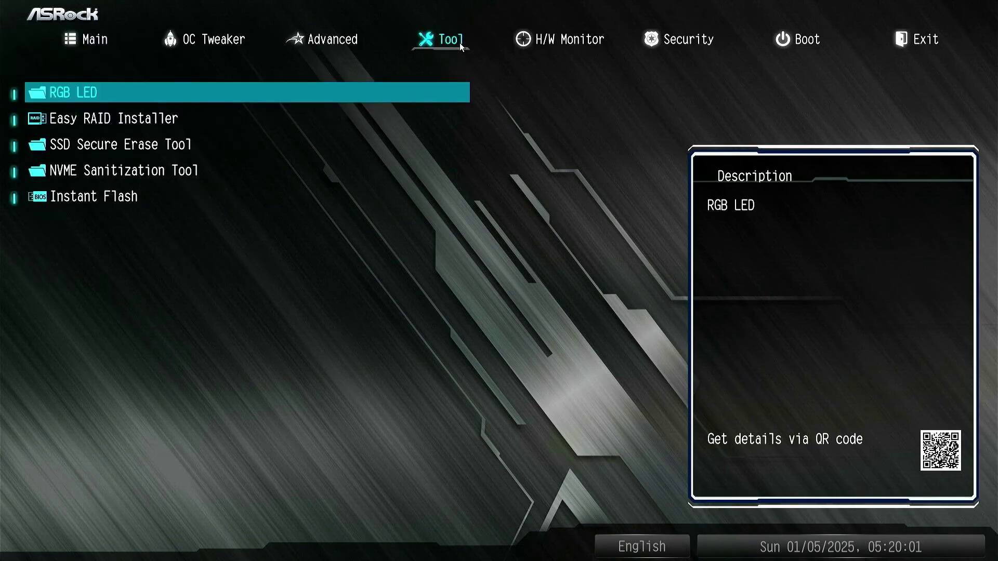
left_click(153, 205)
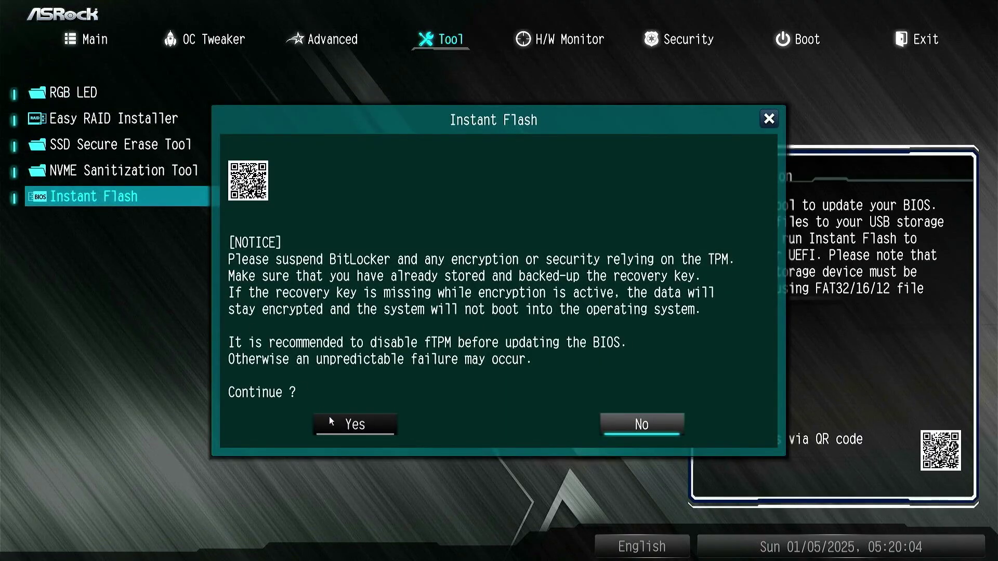
left_click(341, 430)
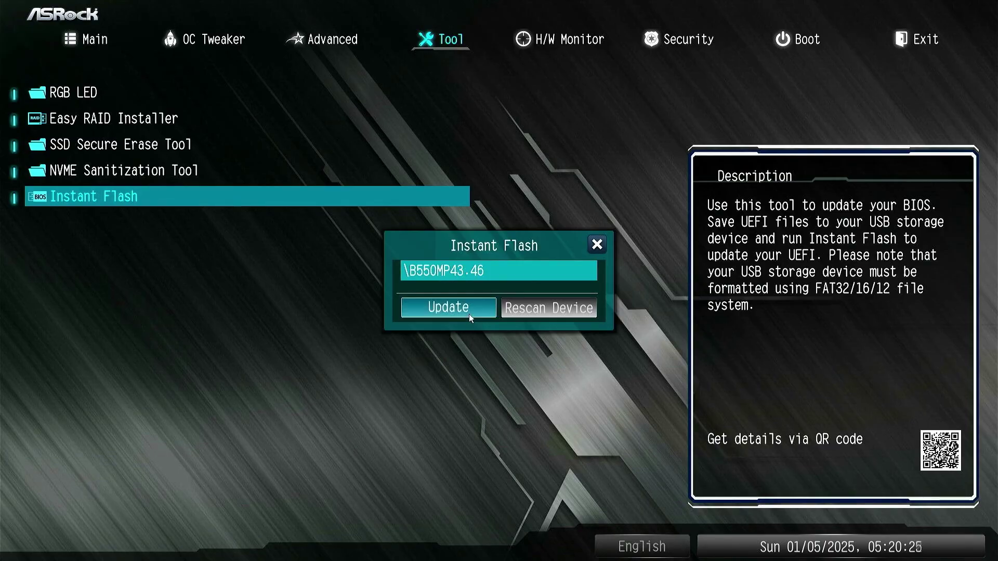
left_click(470, 311)
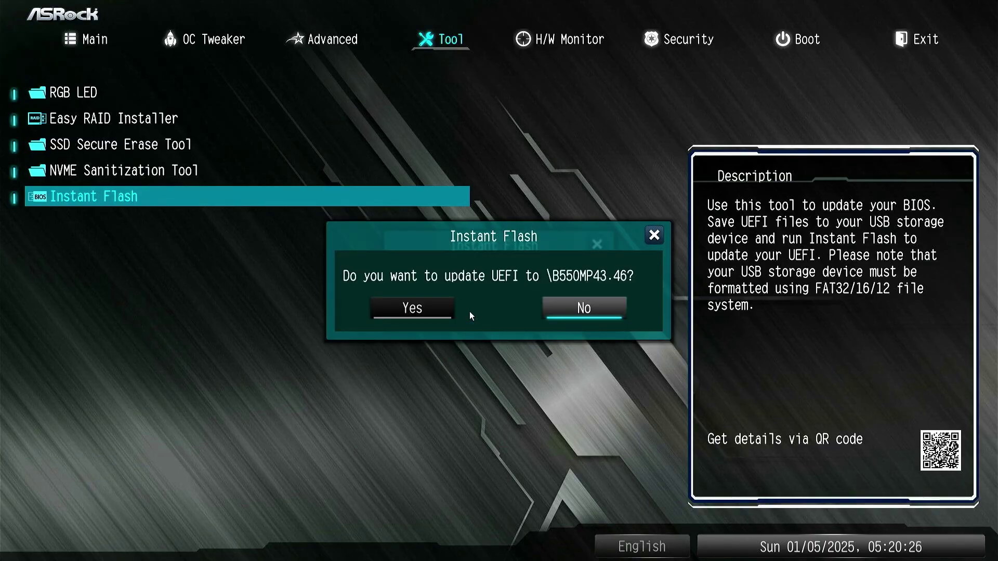
left_click(411, 314)
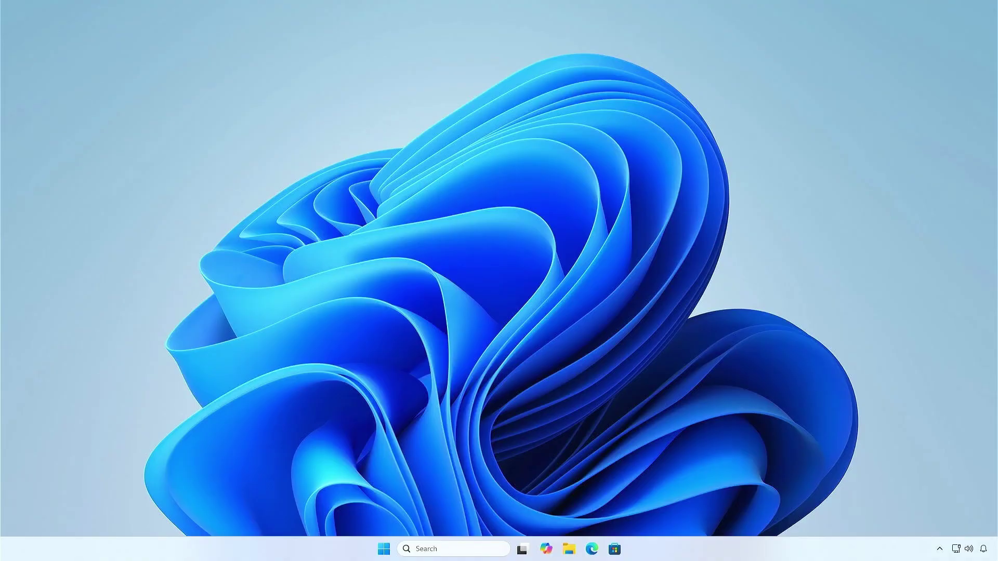
key("super")
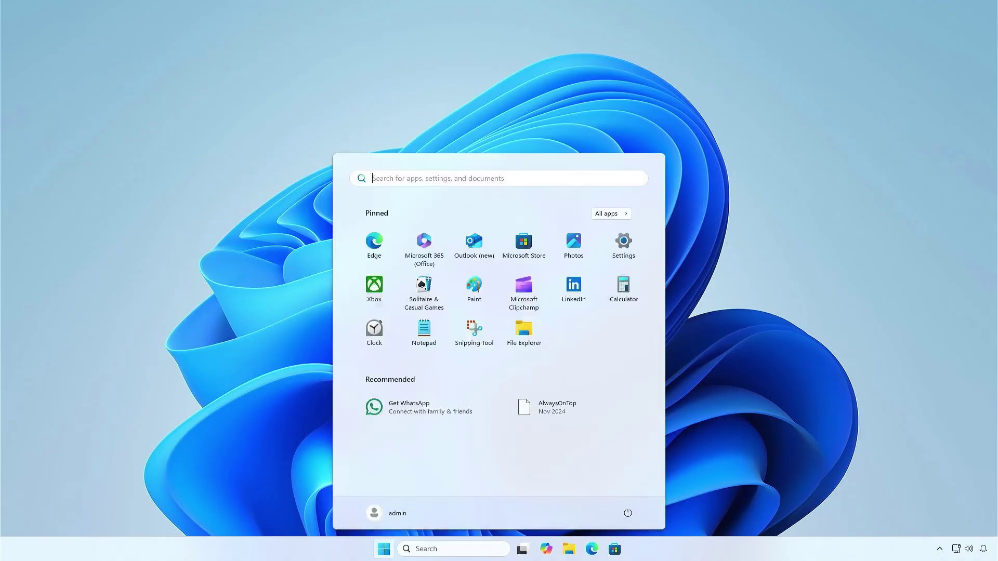
type("msinf")
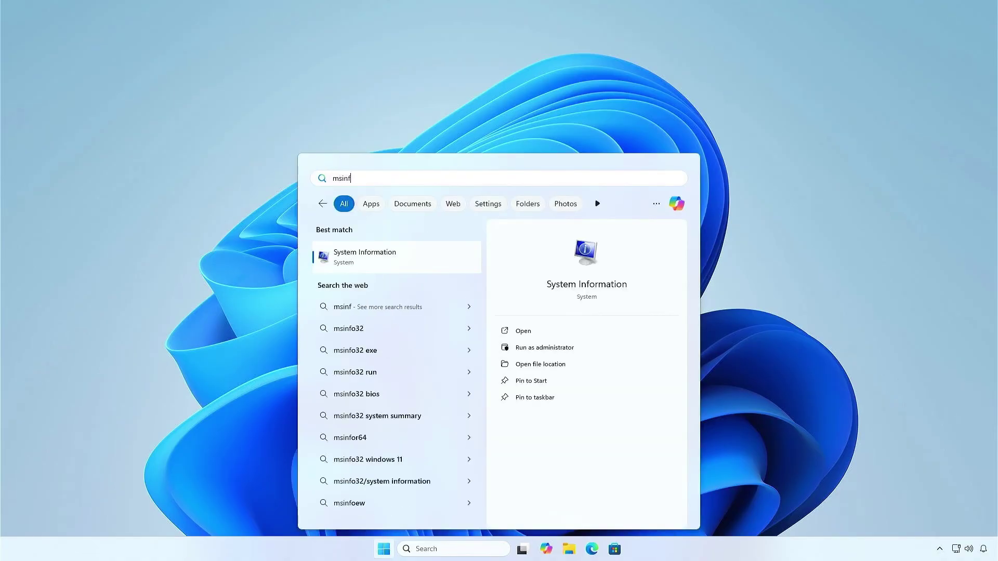
type("o32")
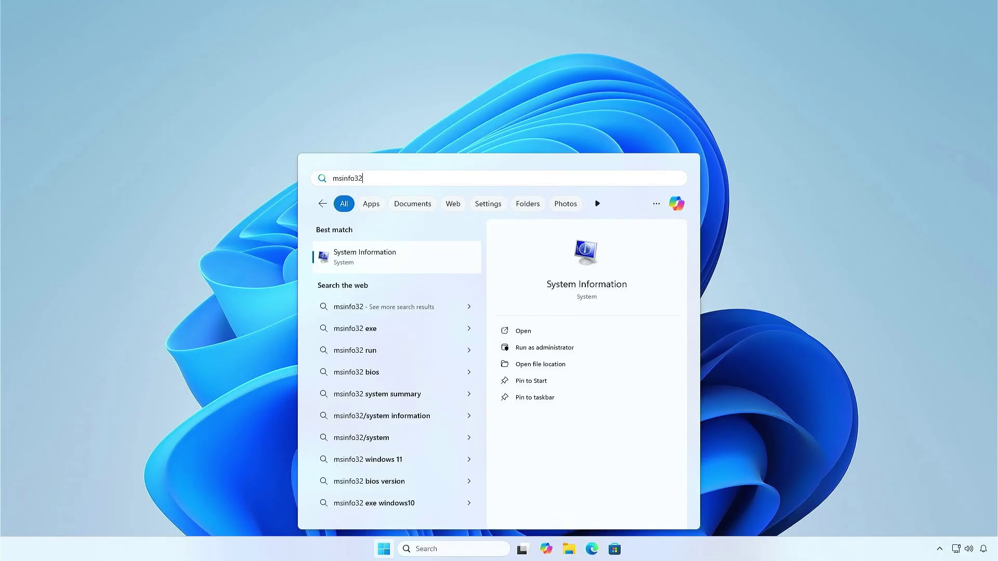
key("Return")
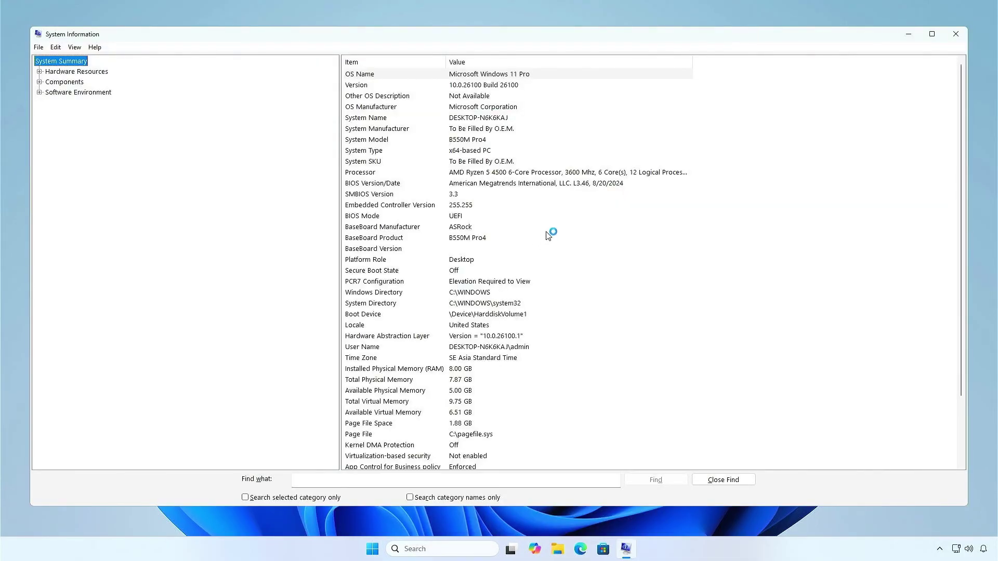
left_click(611, 184)
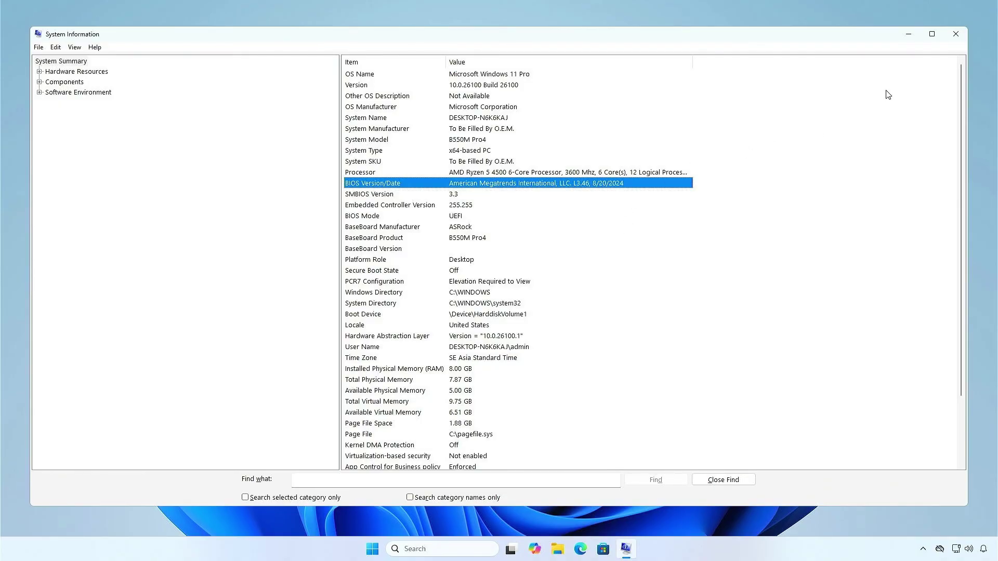
left_click(955, 33)
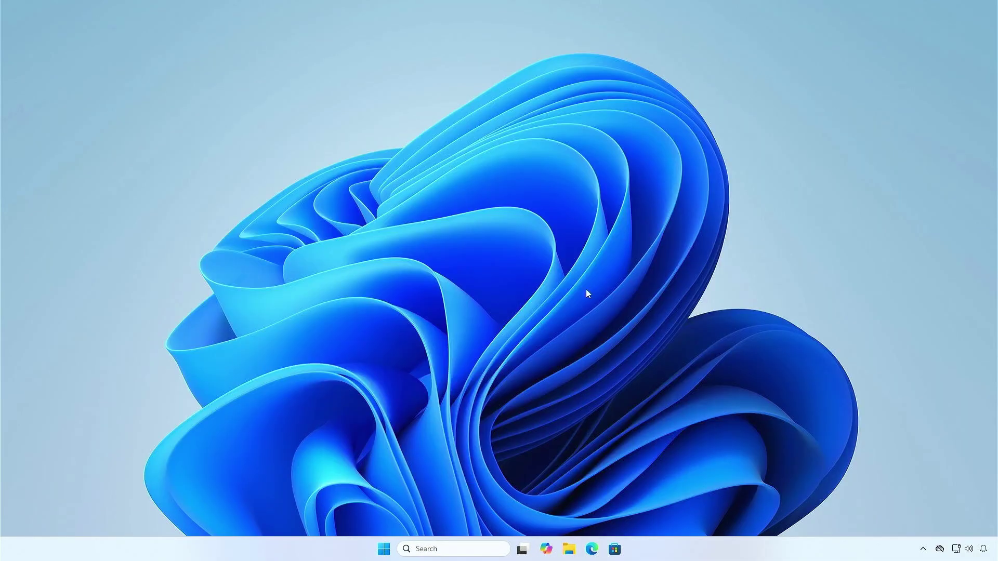
Delete the FAT32 NEW VOLUME (D:) partition, then start extending OS (C:) into the freed space.
right_click(383, 549)
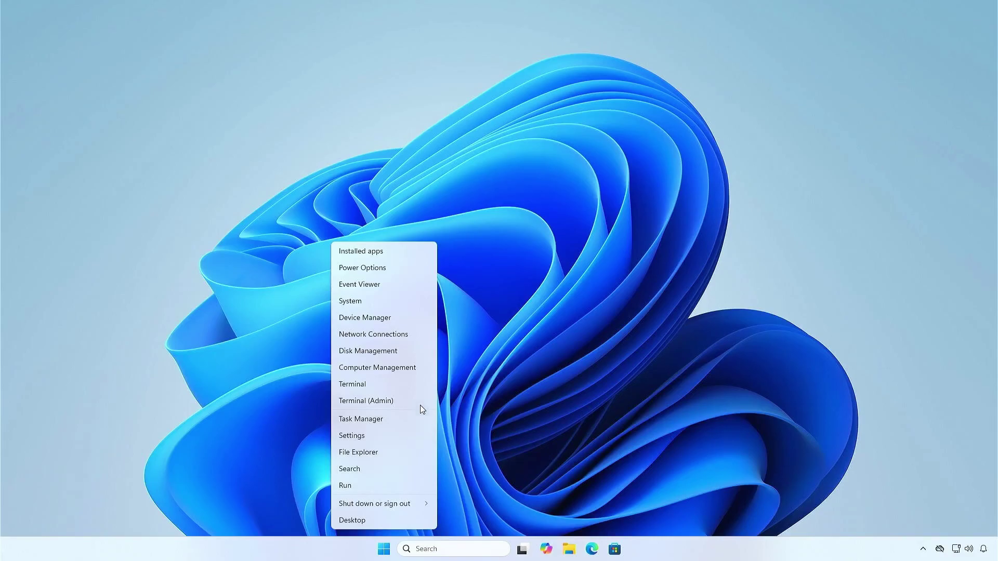
left_click(419, 353)
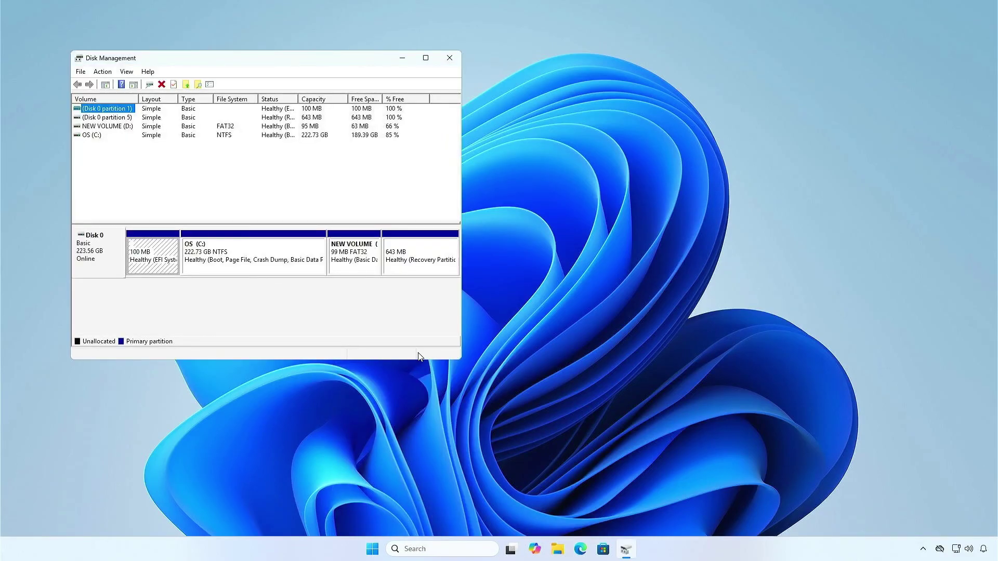
left_click(352, 254)
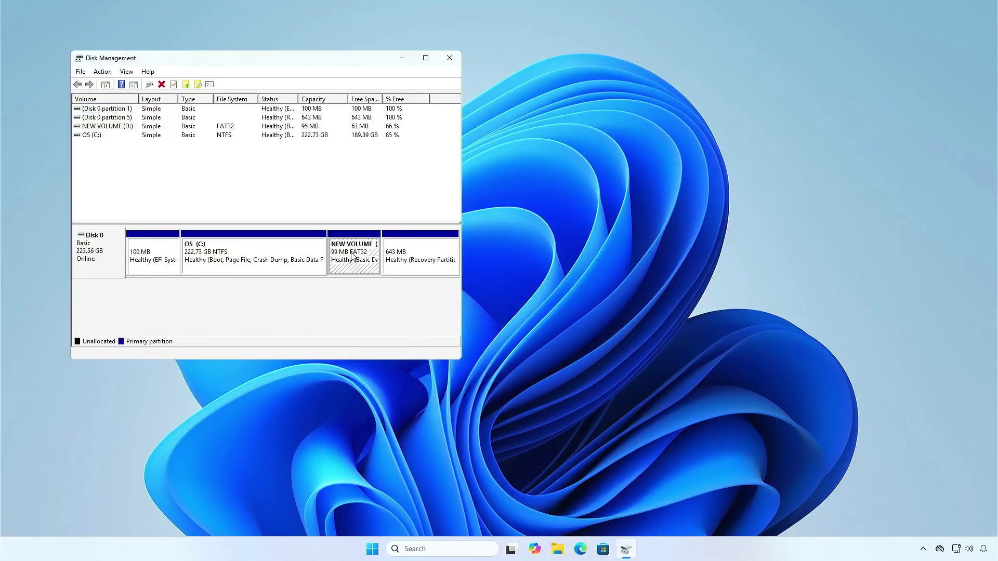
right_click(352, 255)
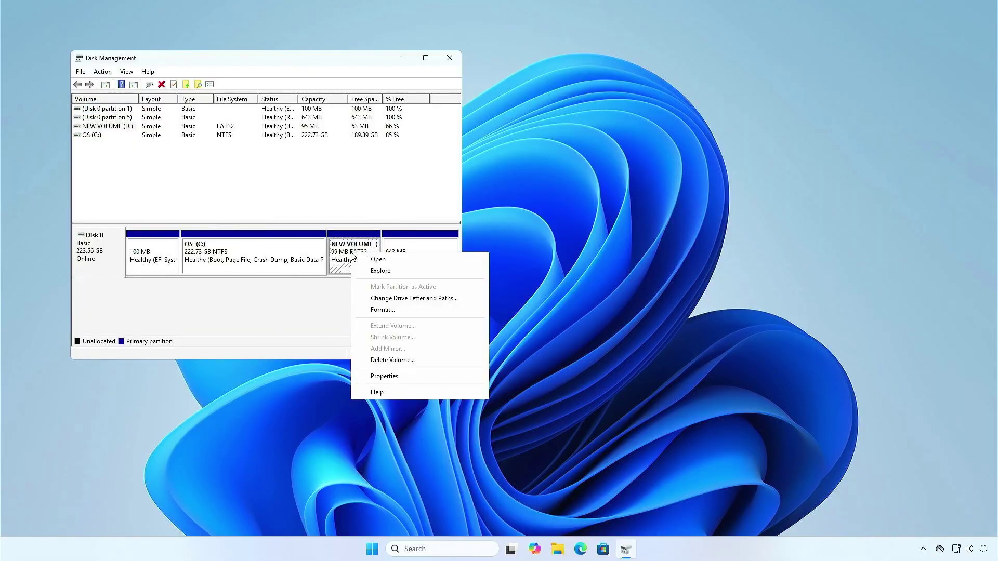
left_click(426, 364)
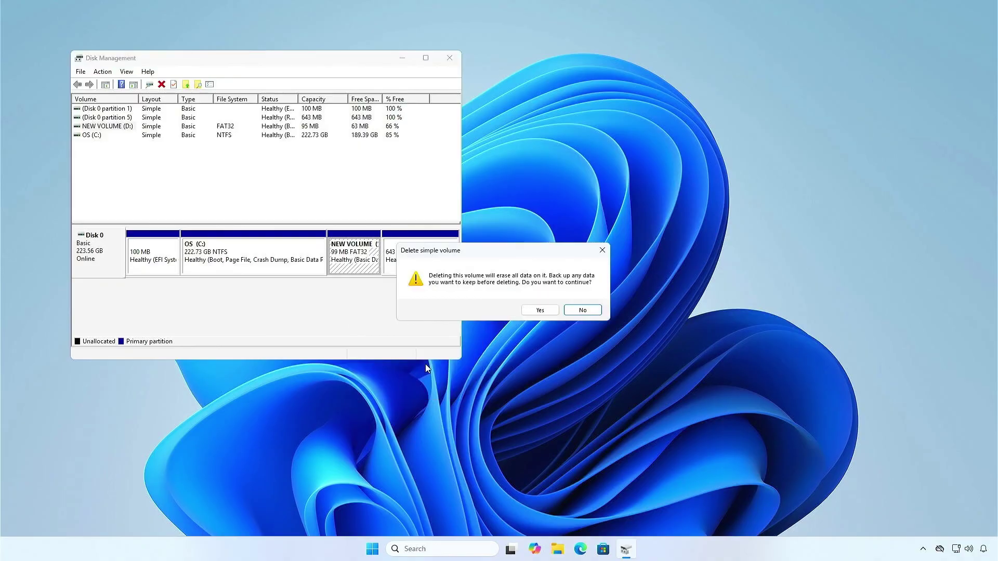
left_click(555, 309)
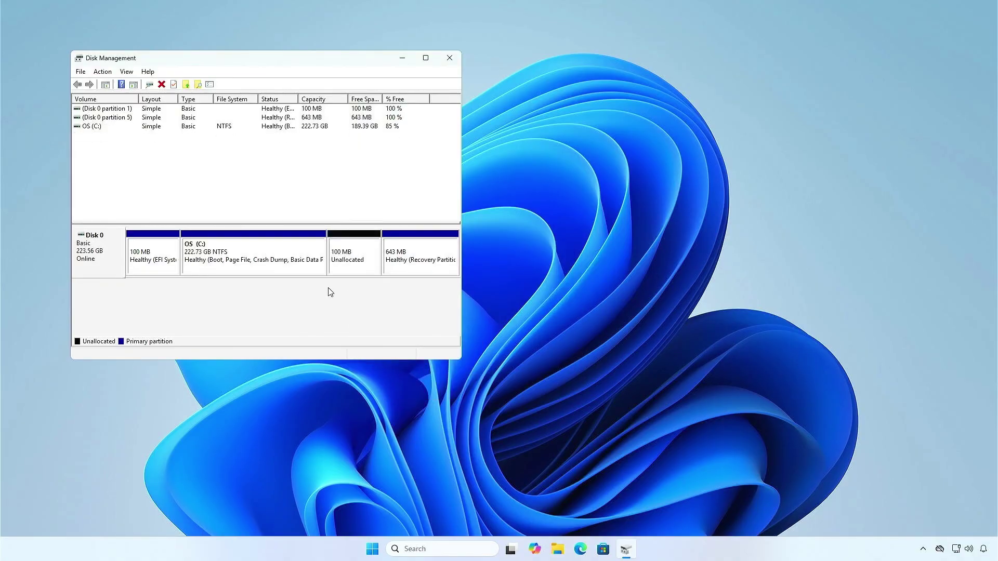
right_click(280, 250)
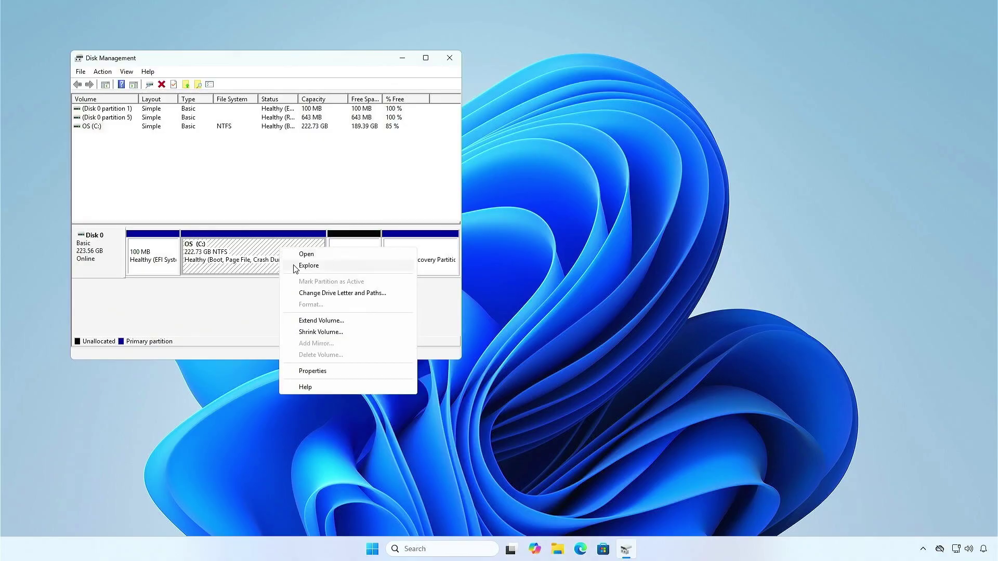
left_click(328, 321)
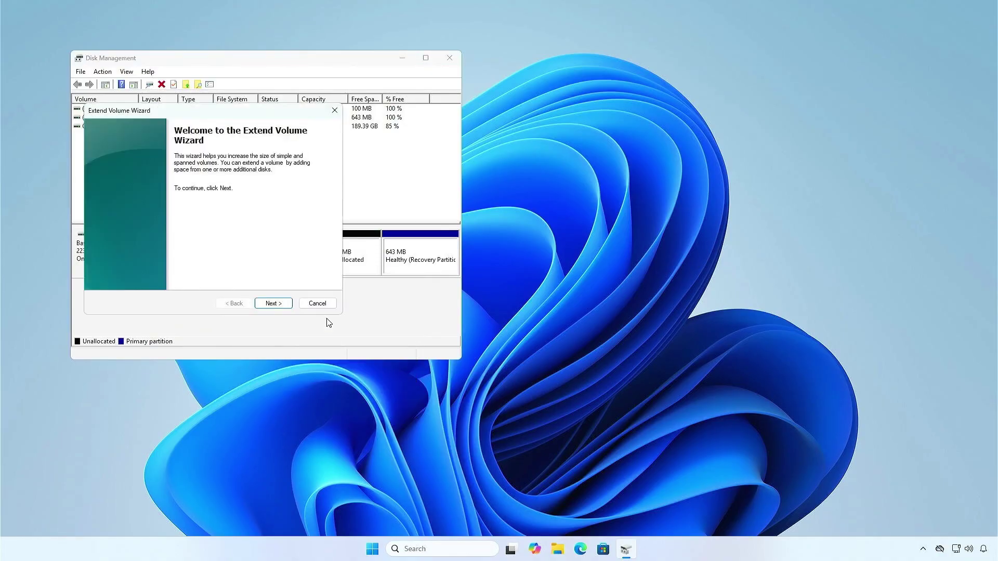